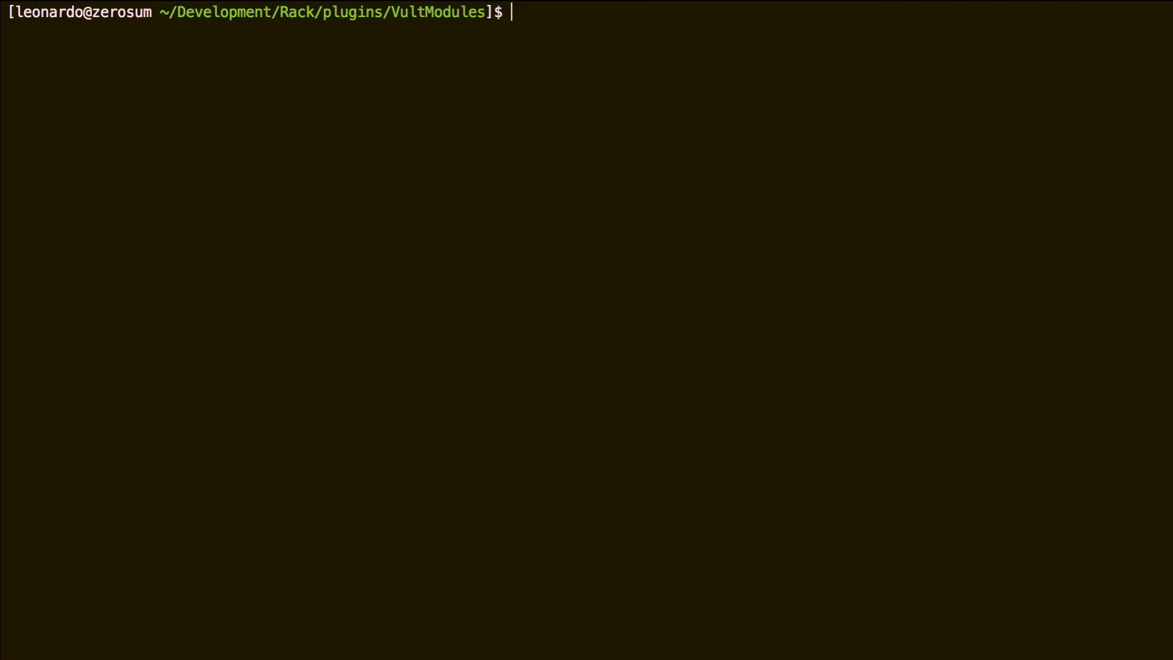
Step: Clear the Terminal screen and recall the ./profile_vortex command
text(clear)
key(Return)
key(Up)
key(Up)
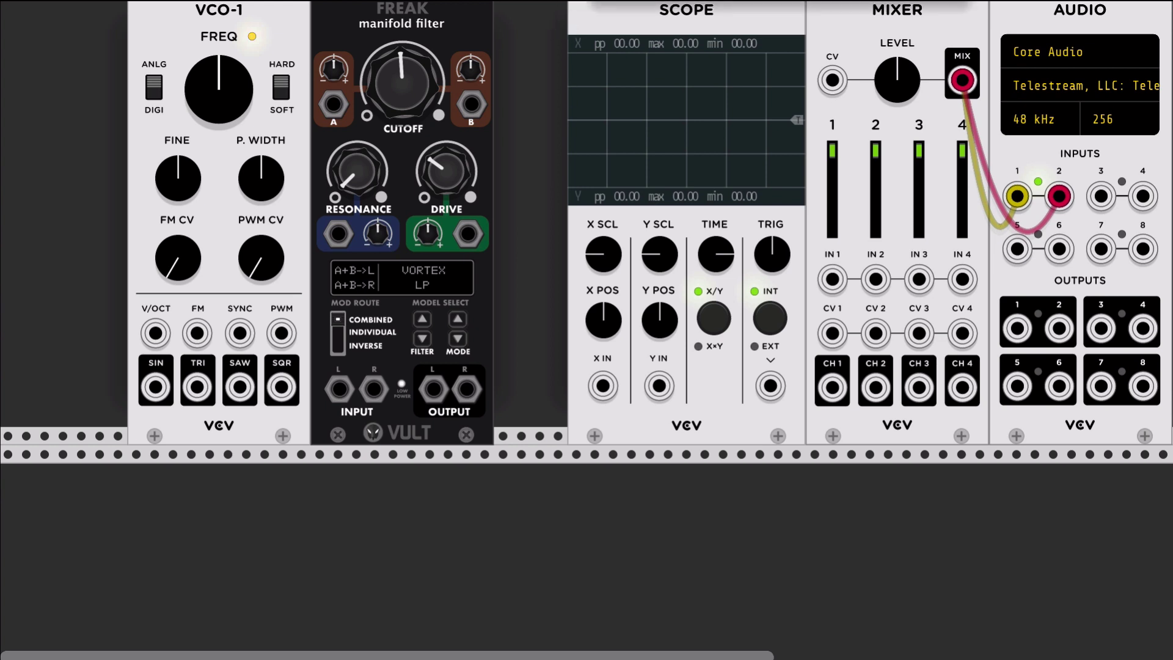
Step: Turn on the per-module CPU timing meters with F3
key(F3)
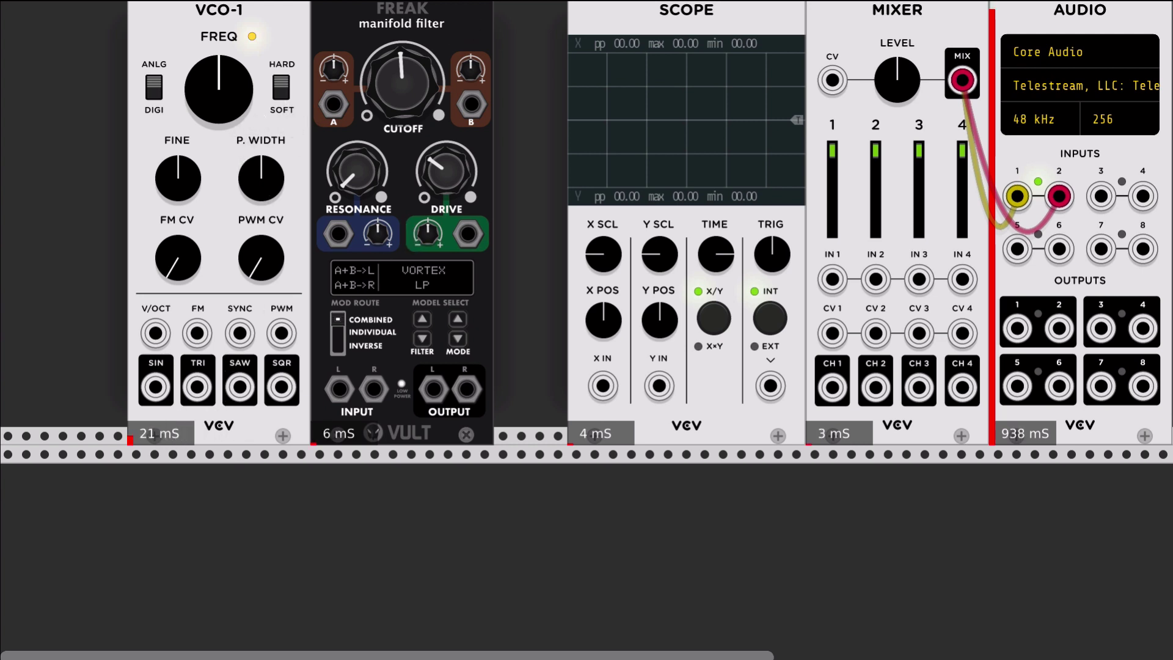
scroll(587, 244, up, 2)
scroll(556, 12, up, 1)
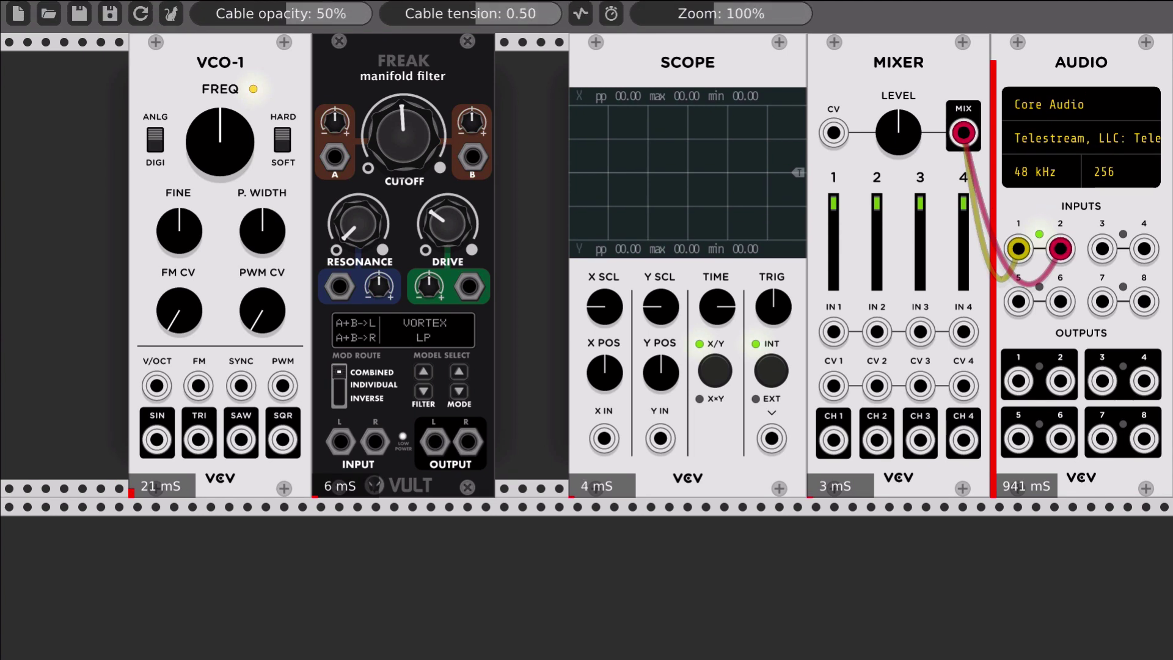
click(608, 10)
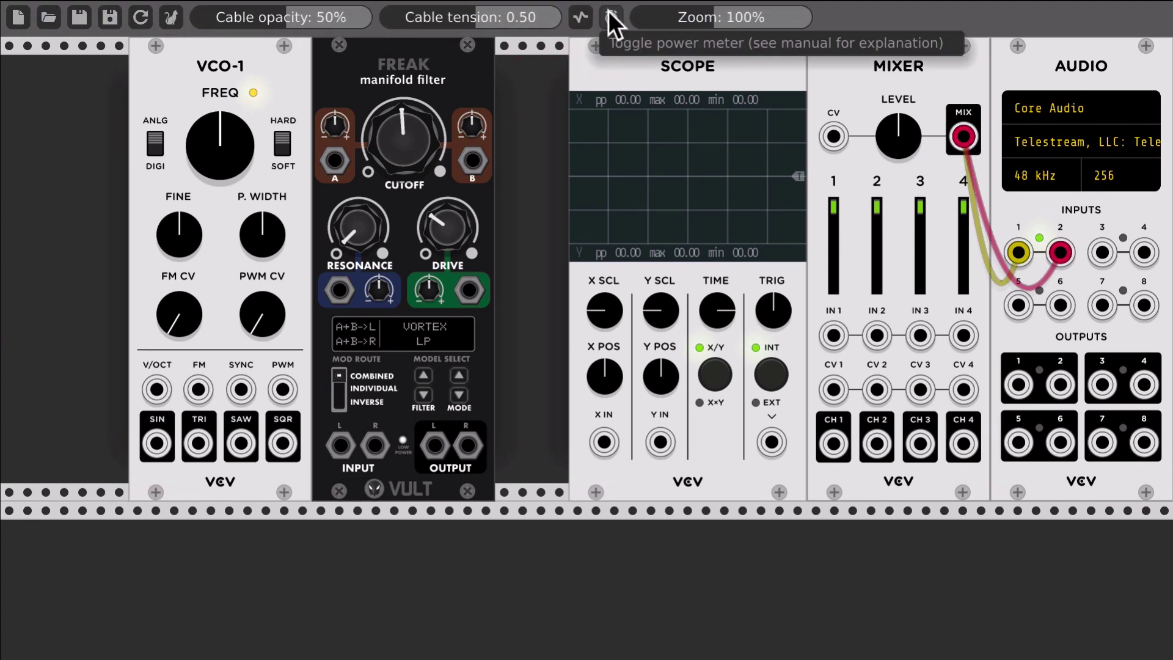
click(607, 10)
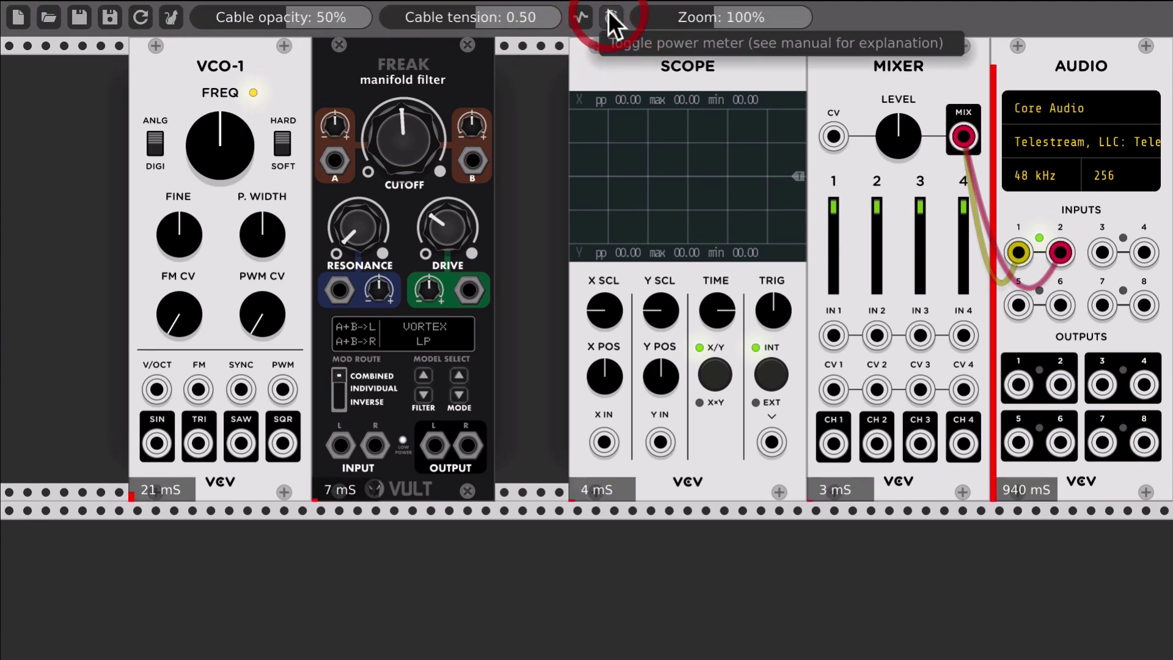
click(607, 10)
click(608, 10)
click(608, 10)
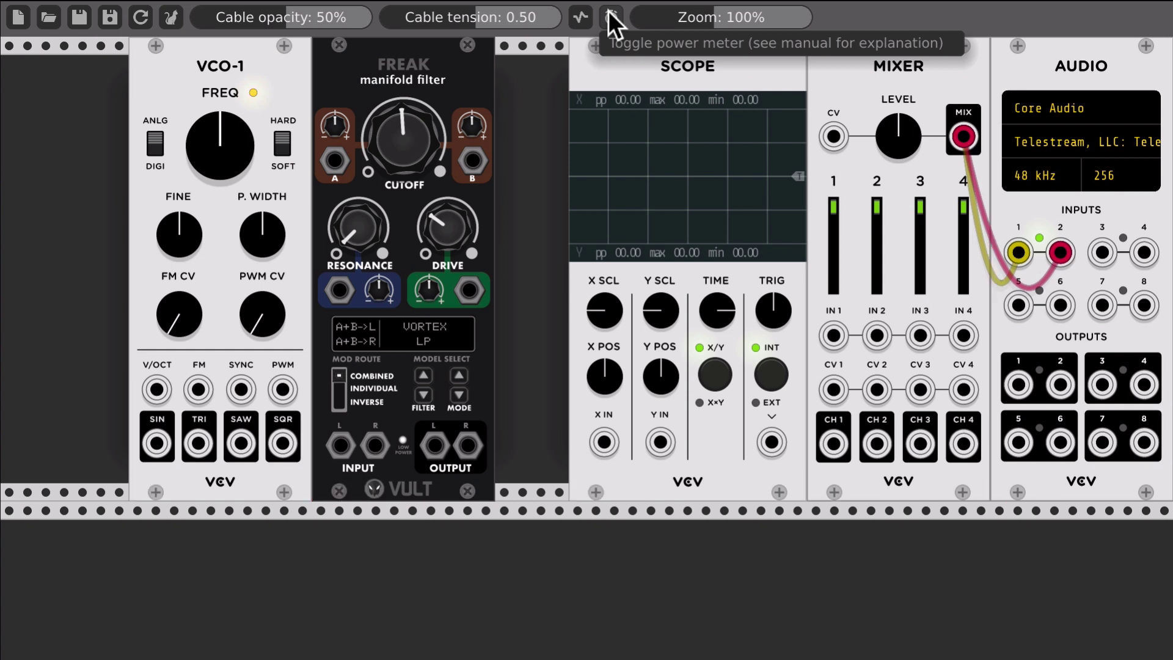
click(607, 9)
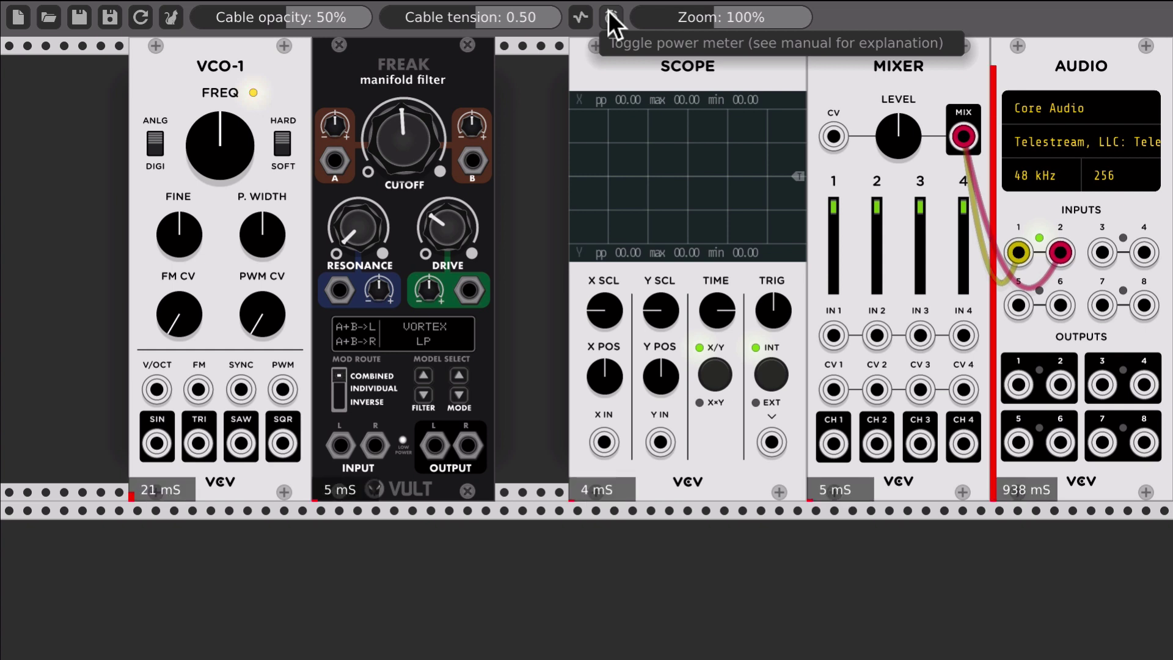
click(607, 10)
click(607, 10)
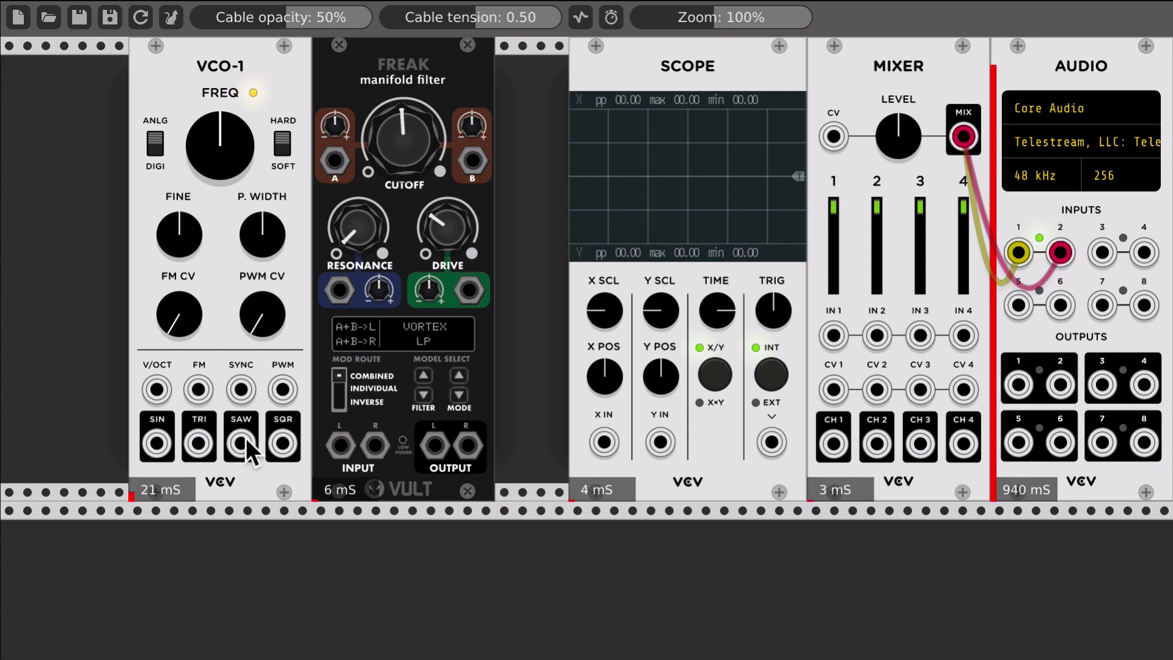
Step: Cable VCO-1 SAW to Freak INPUT L, SQR to INPUT R, and TRI to Scope X IN
drag(242, 443, 340, 446)
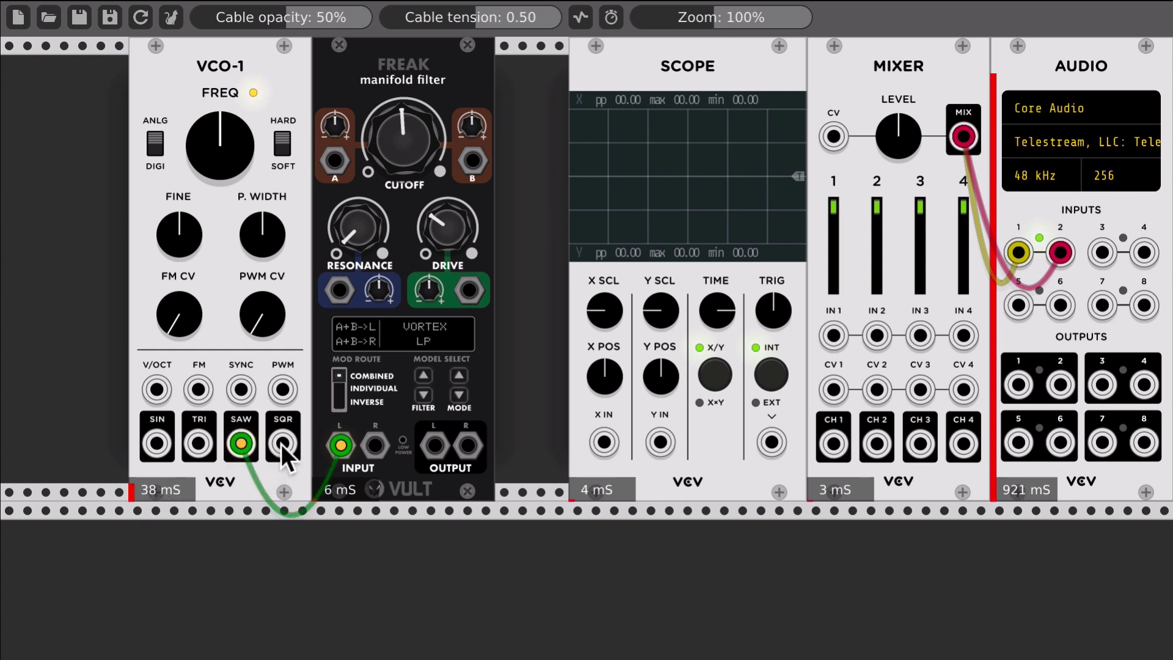
drag(283, 445, 372, 448)
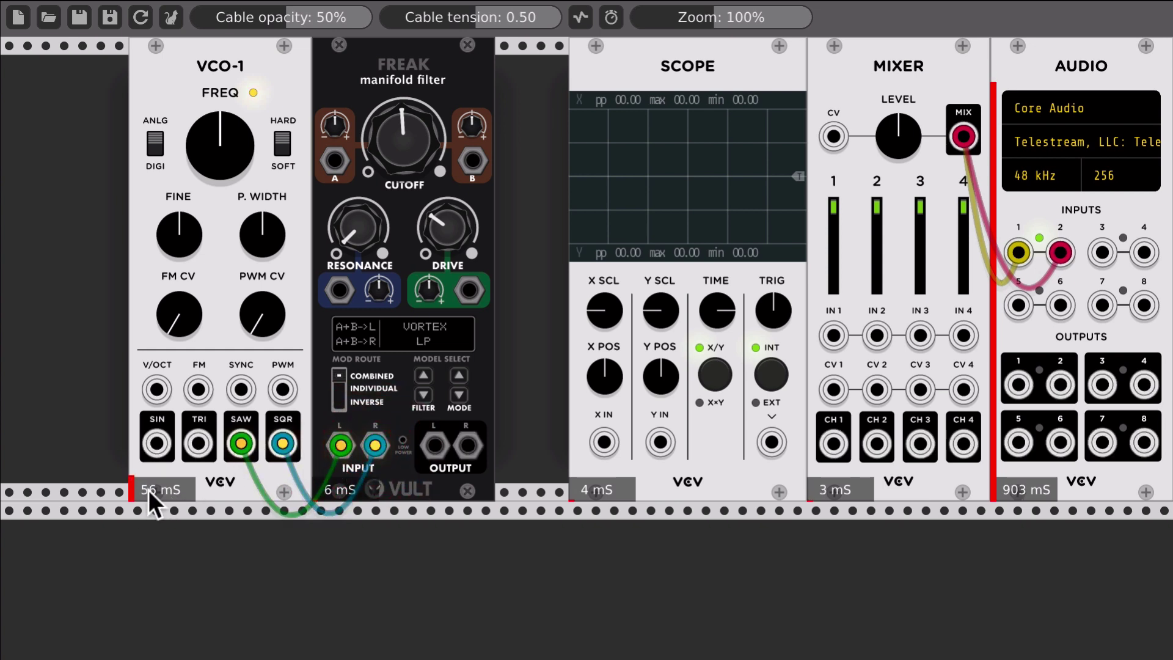
mouse_move(199, 442)
mouse_down()
mouse_move(289, 366)
mouse_move(566, 459)
mouse_move(604, 447)
mouse_up()
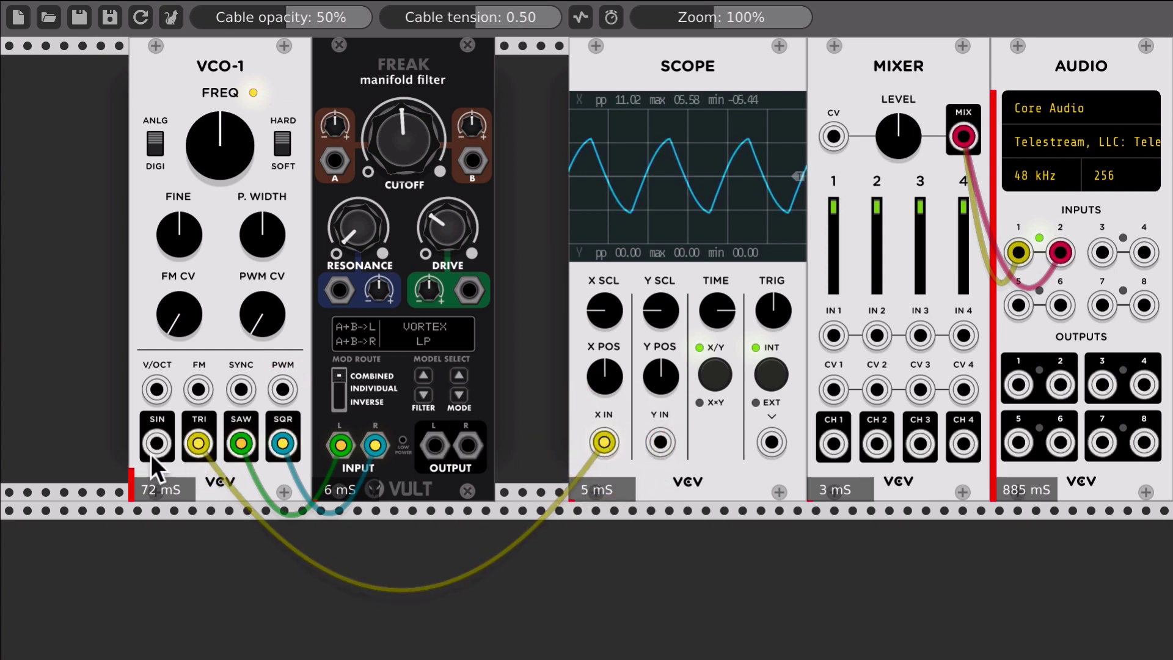
Step: Delete VCO-1's SQR and TRI cables, leaving only SAW into Freak INPUT L
right_click(282, 444)
drag(283, 444, 311, 447)
right_click(198, 445)
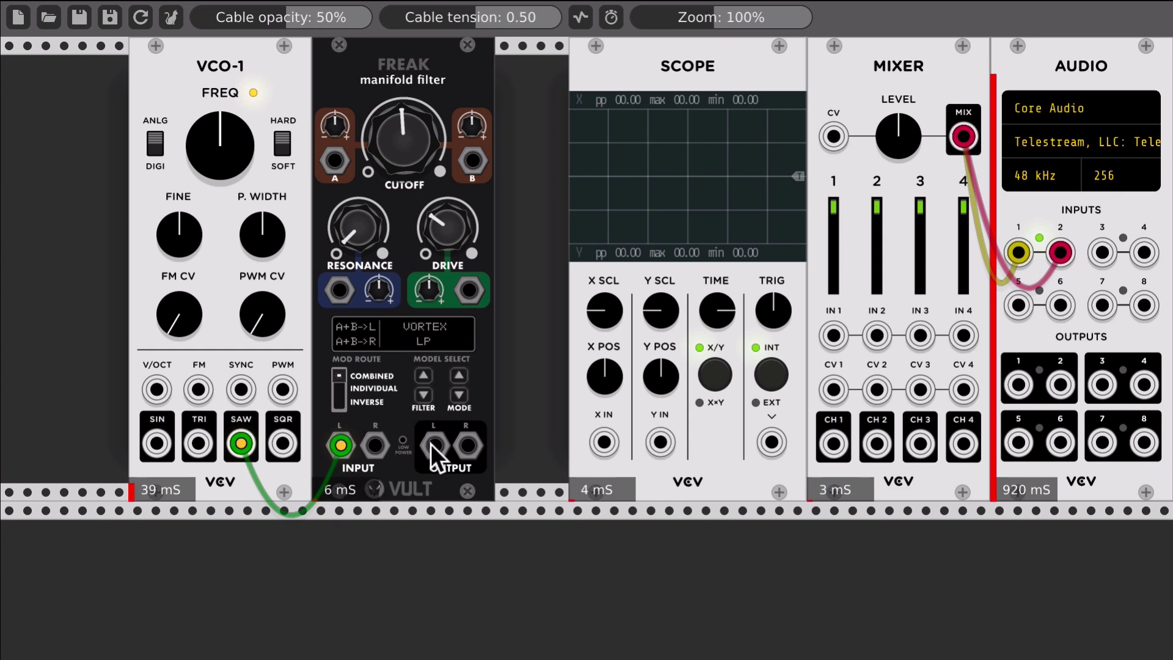
Step: Cable Freak OUTPUT L into the Scope's Y IN and nudge the CUTOFF knob
drag(430, 445, 652, 448)
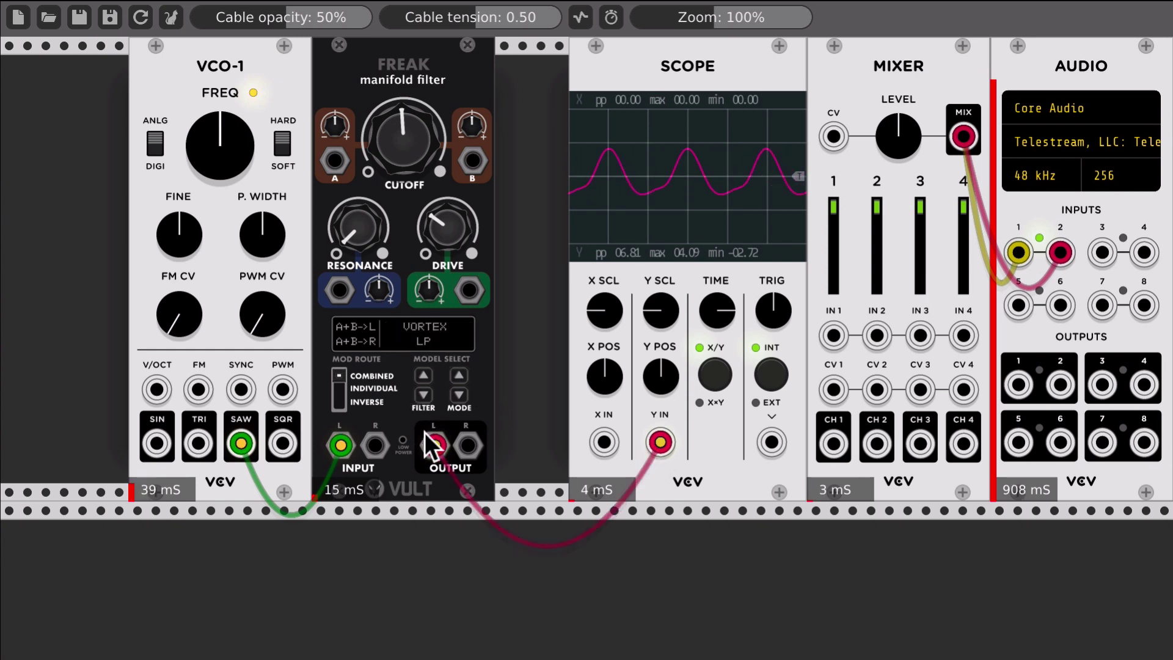
mouse_move(429, 441)
mouse_down()
mouse_move(427, 357)
mouse_move(412, 330)
mouse_move(435, 365)
mouse_move(435, 339)
mouse_move(423, 406)
mouse_move(418, 325)
mouse_move(448, 331)
mouse_move(424, 325)
mouse_move(420, 449)
mouse_move(428, 445)
mouse_up()
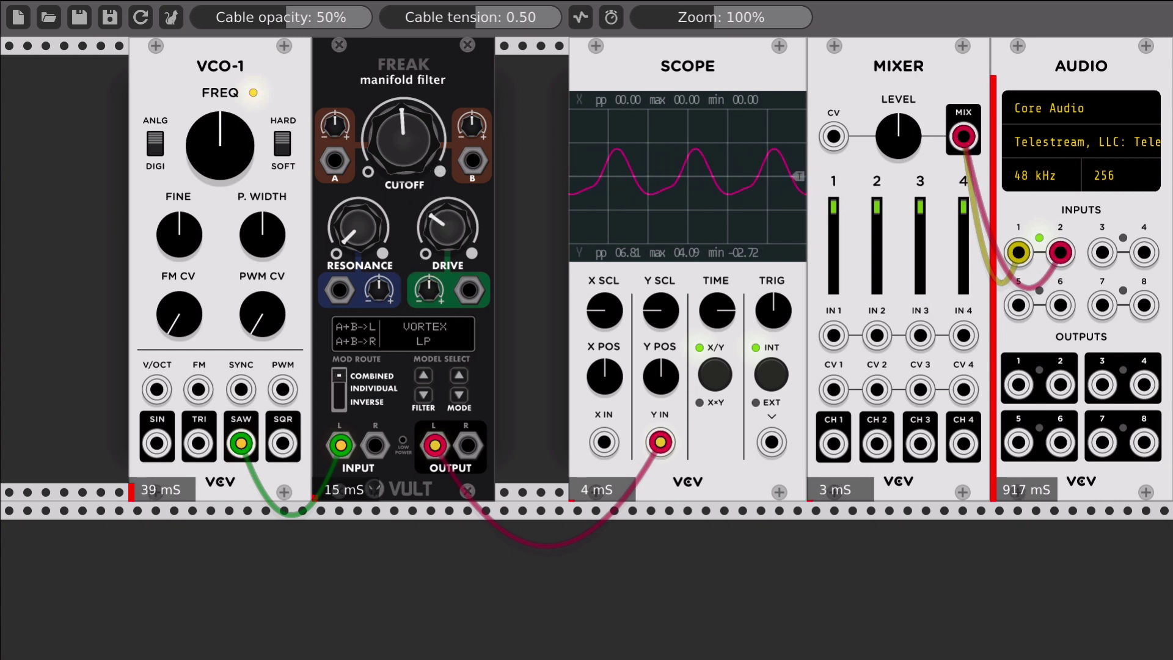
mouse_move(403, 140)
mouse_down()
mouse_move(403, 89)
mouse_move(403, 171)
mouse_up()
Step: Turn Freak's RESONANCE clockwise toward 3 o'clock for a dense, jagged waveform
drag(359, 227, 409, 153)
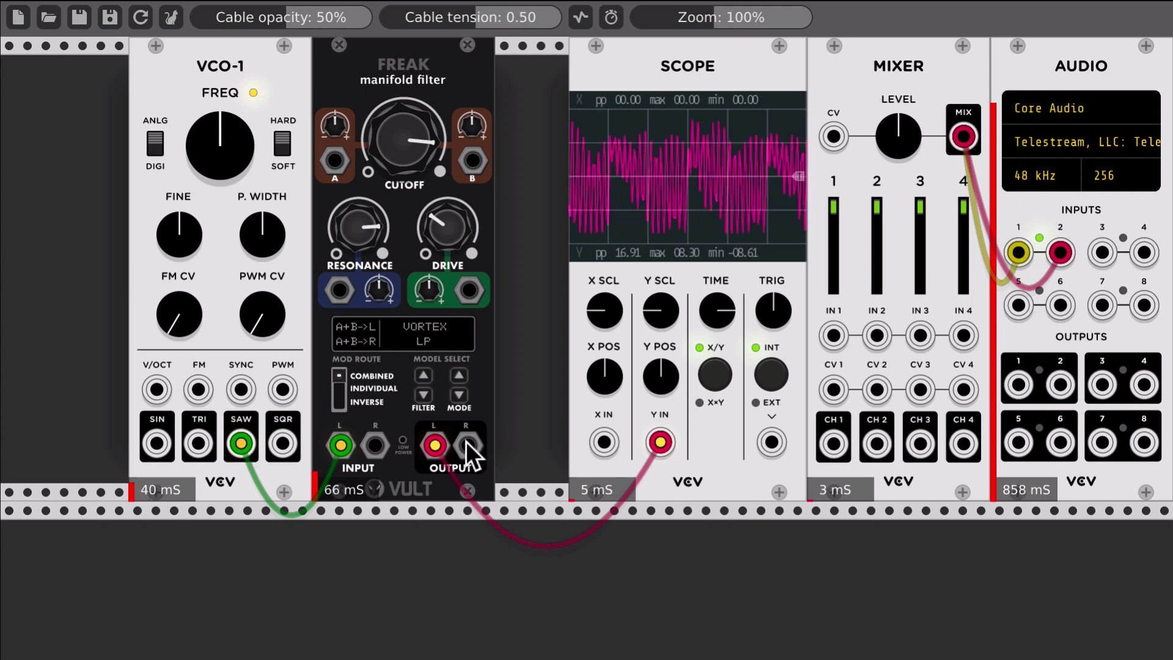
Step: Swap Freak OUTPUT R on Scope X IN for VCO-1's raw SAW to compare waves
drag(467, 445, 601, 441)
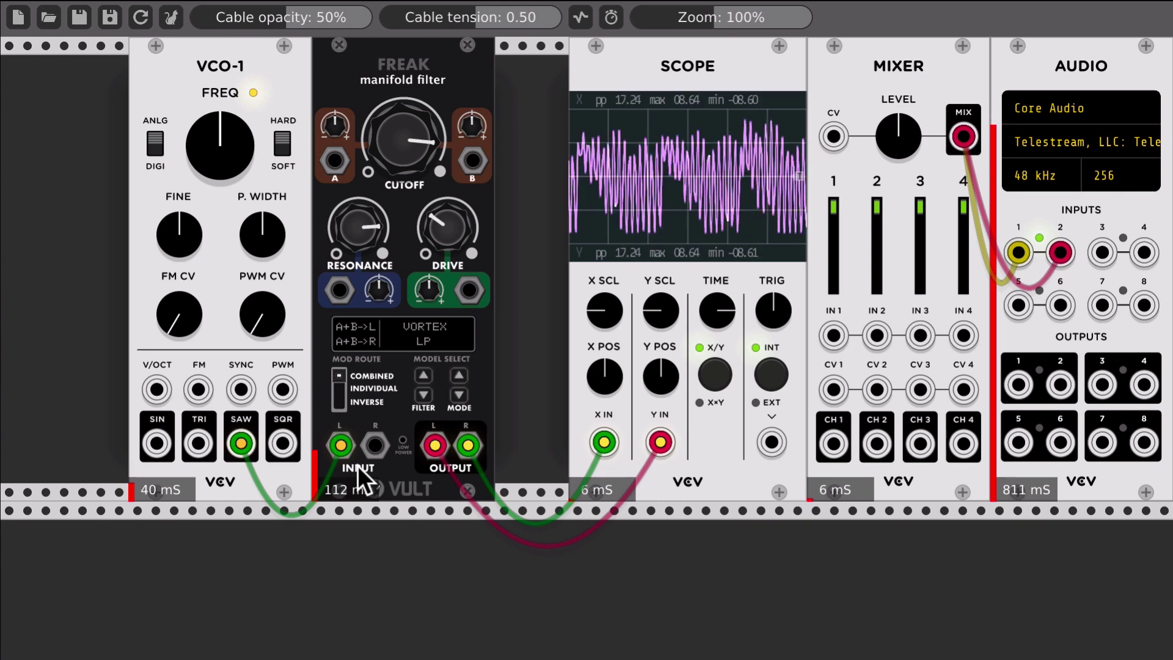
mouse_move(603, 442)
mouse_down()
mouse_move(607, 433)
mouse_move(542, 415)
mouse_up()
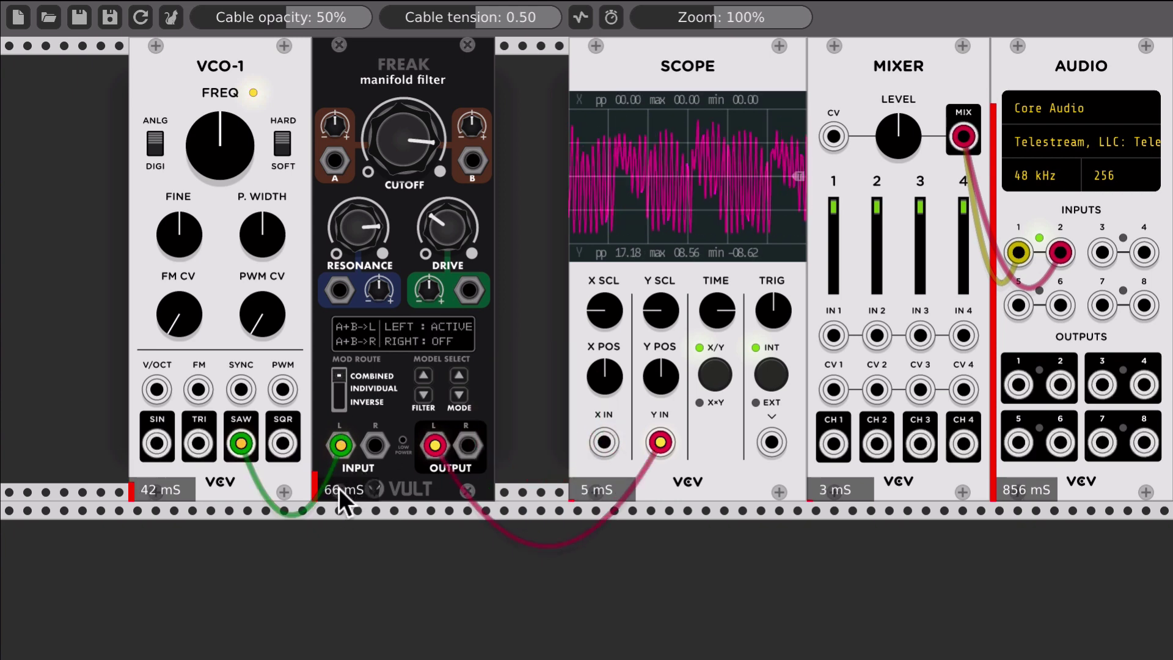
drag(242, 443, 604, 442)
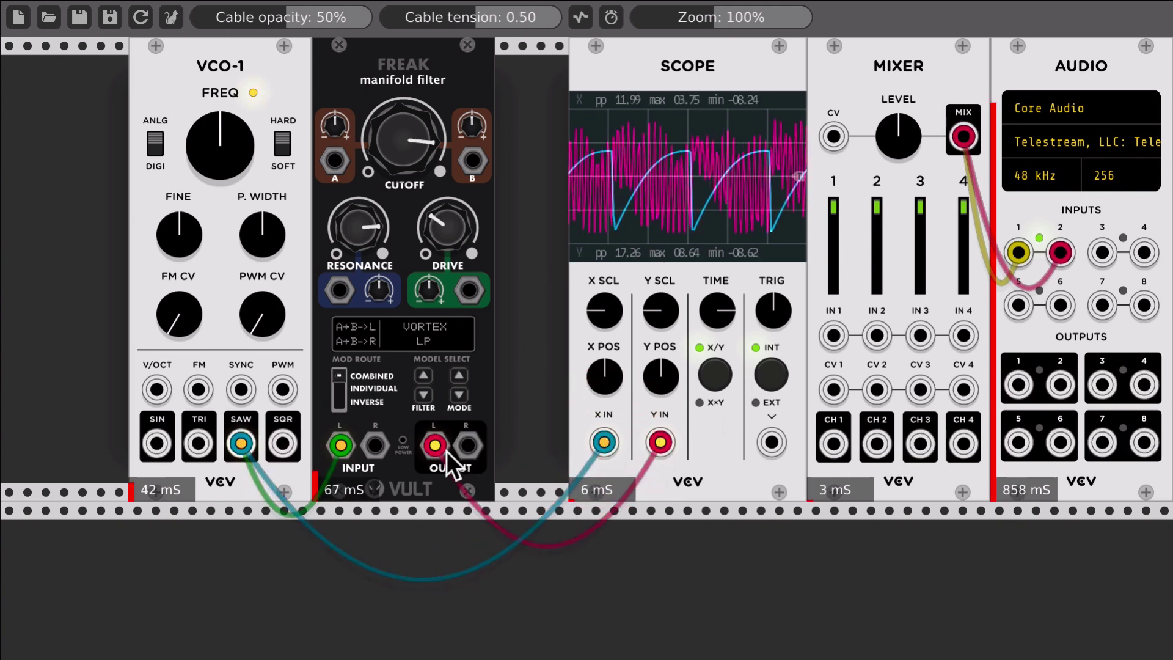
drag(443, 451, 771, 538)
Step: Lower the Mixer LEVEL, patch Freak OUTPUT L into Mixer IN 1, then retune Freak's cutoff
drag(894, 134, 893, 171)
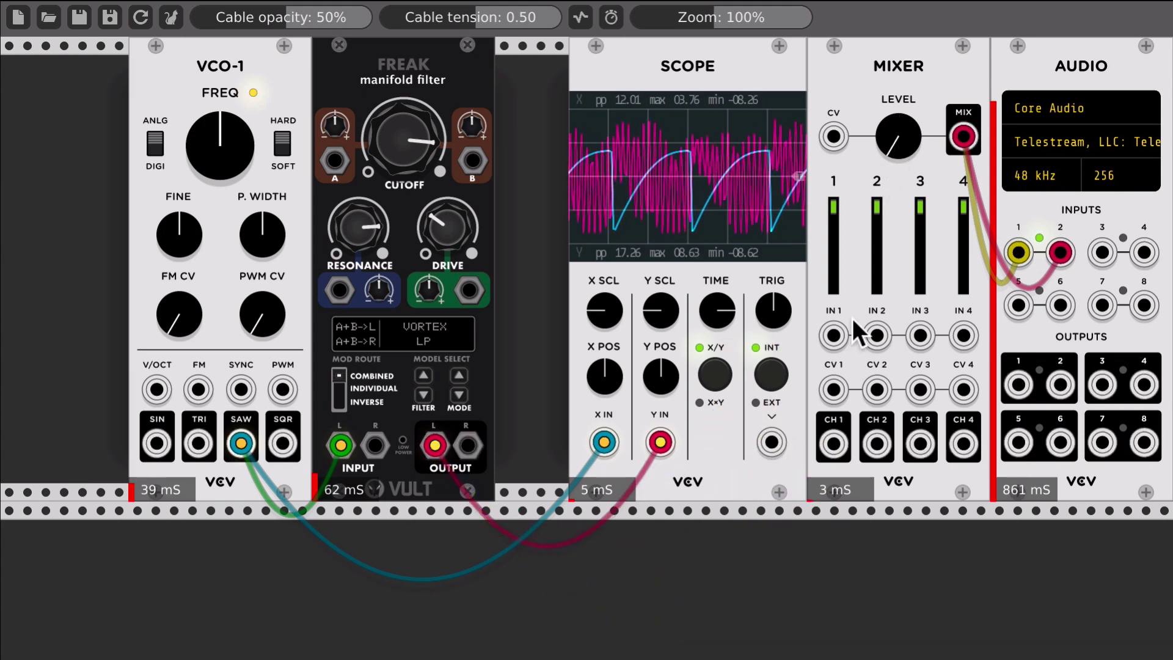
drag(833, 335, 435, 446)
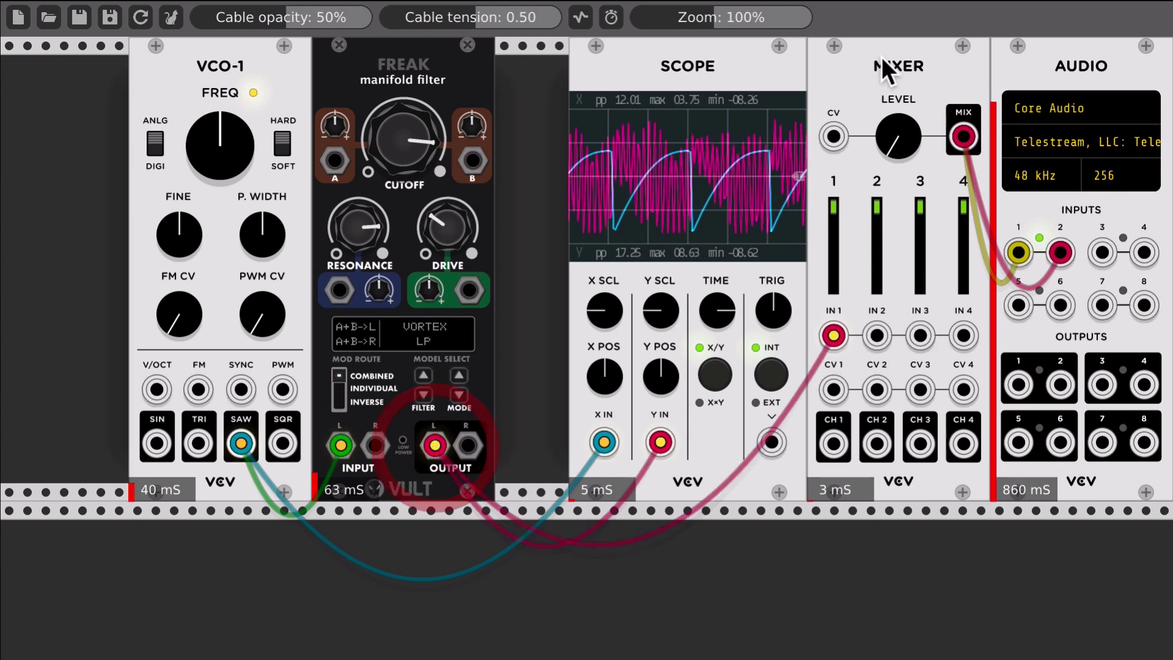
drag(901, 149, 901, 131)
mouse_move(434, 178)
mouse_down()
mouse_move(434, 214)
mouse_move(435, 196)
mouse_move(380, 244)
mouse_up()
mouse_move(449, 132)
mouse_down()
mouse_move(450, 114)
mouse_move(449, 160)
mouse_up()
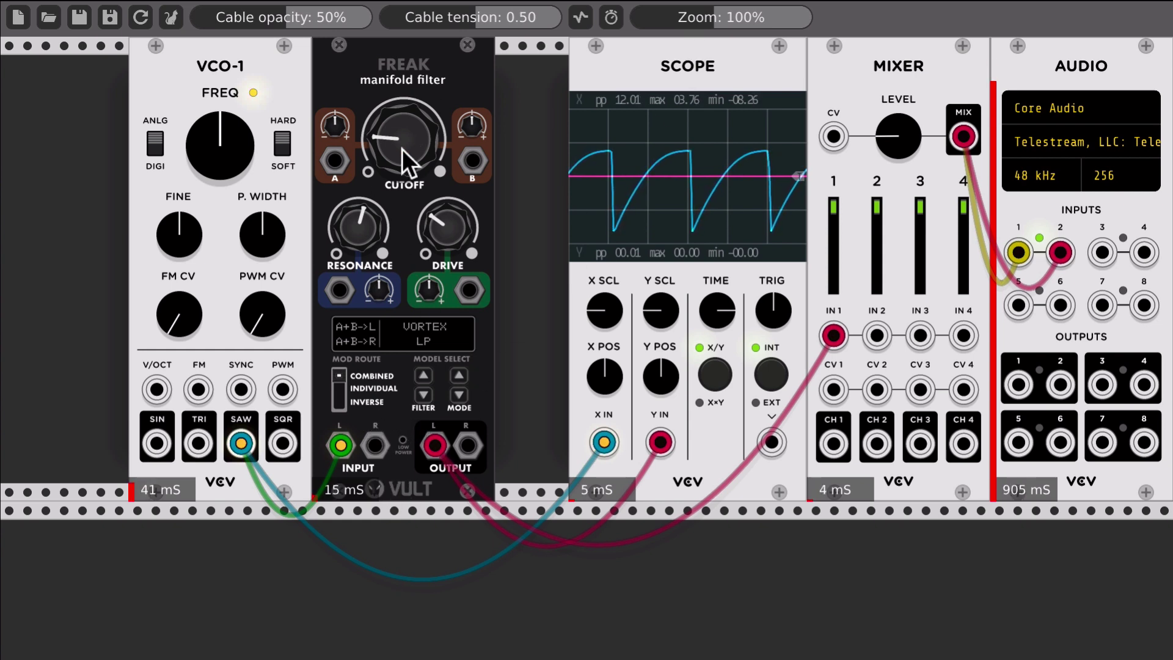
Step: Sweep Freak's CUTOFF up and down with brief RESONANCE boosts, ending around 1–2 o'clock
mouse_move(408, 138)
mouse_down()
mouse_move(408, 101)
mouse_move(408, 126)
mouse_up()
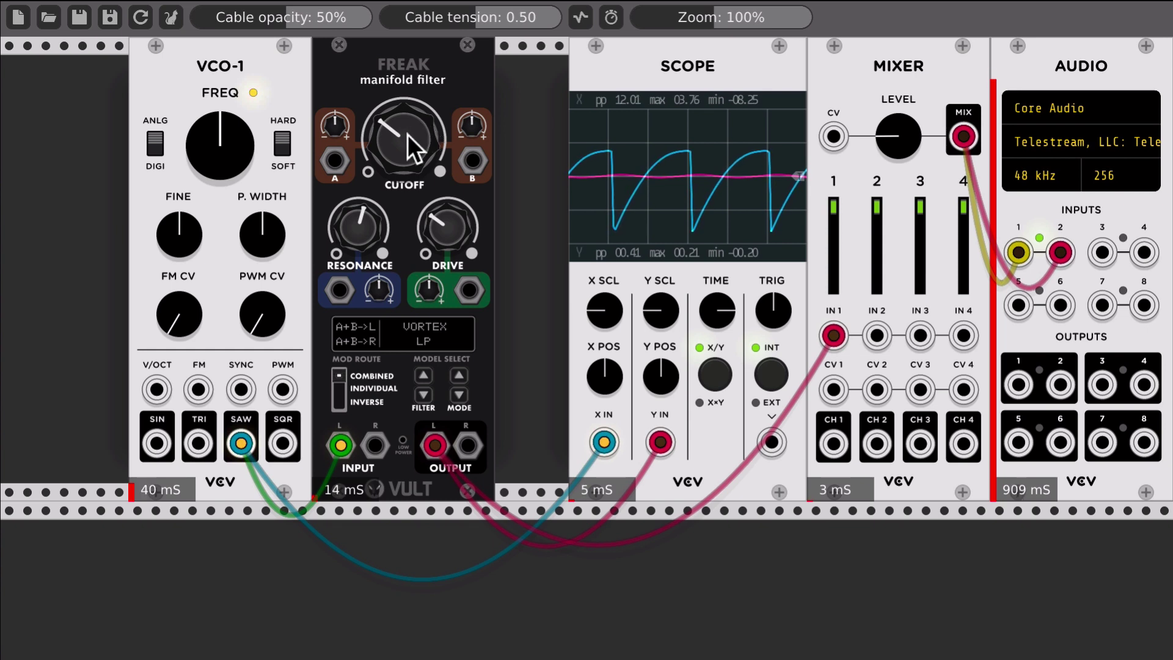
mouse_move(408, 134)
mouse_down()
mouse_move(408, 116)
mouse_move(398, 235)
mouse_up()
mouse_move(404, 167)
mouse_down()
mouse_move(398, 211)
mouse_move(406, 153)
mouse_move(406, 190)
mouse_up()
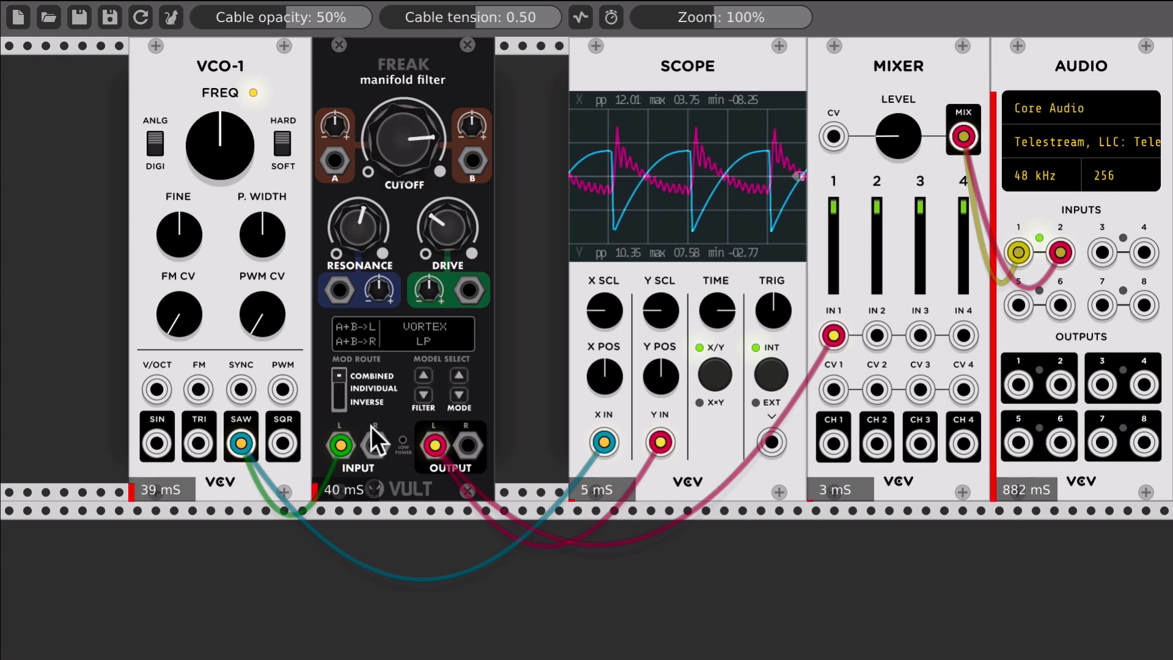
mouse_move(366, 250)
mouse_down()
mouse_move(366, 213)
mouse_move(366, 244)
mouse_up()
drag(389, 129, 390, 160)
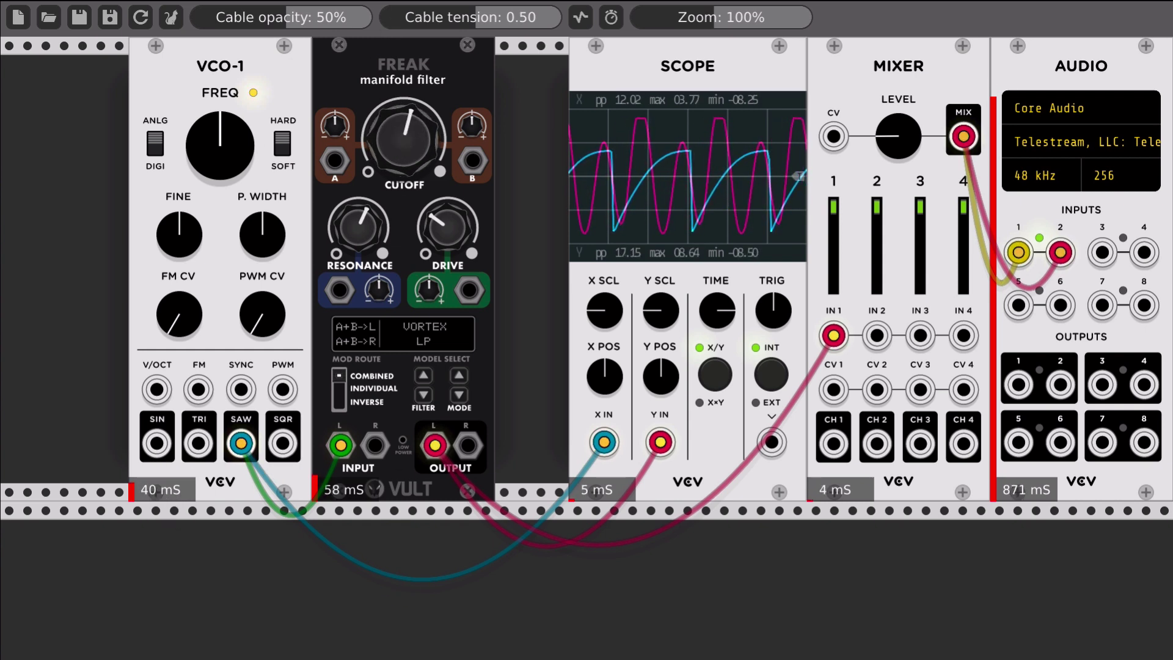
drag(391, 153, 391, 119)
mouse_move(369, 208)
mouse_down()
mouse_move(369, 177)
mouse_move(389, 161)
mouse_up()
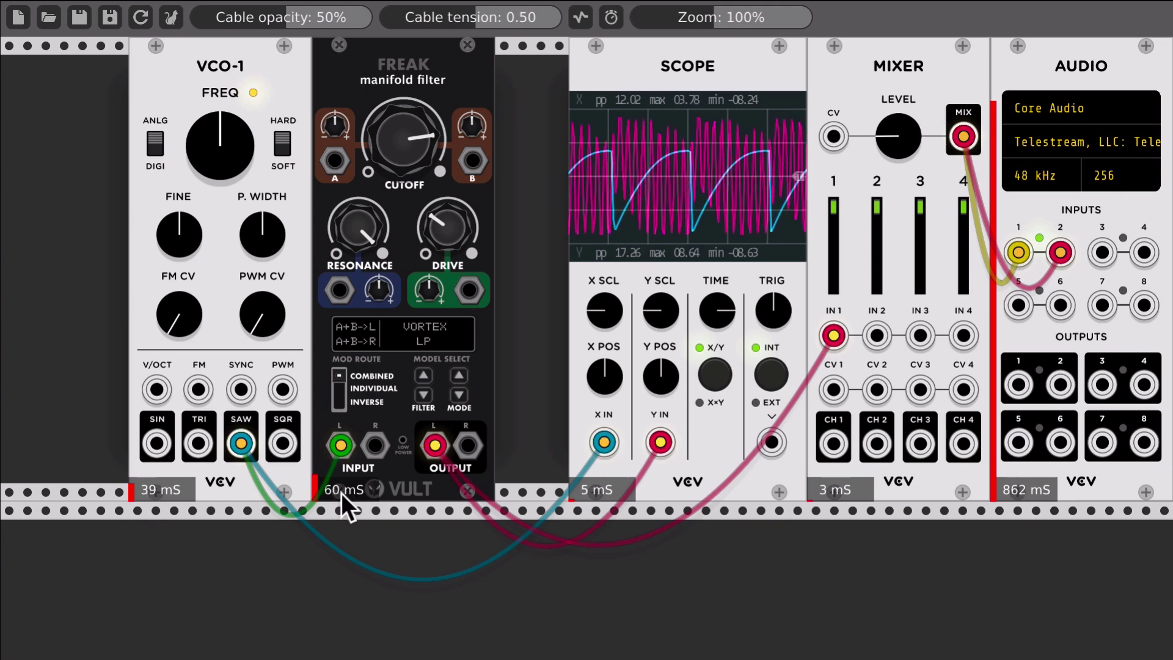
drag(403, 160, 374, 259)
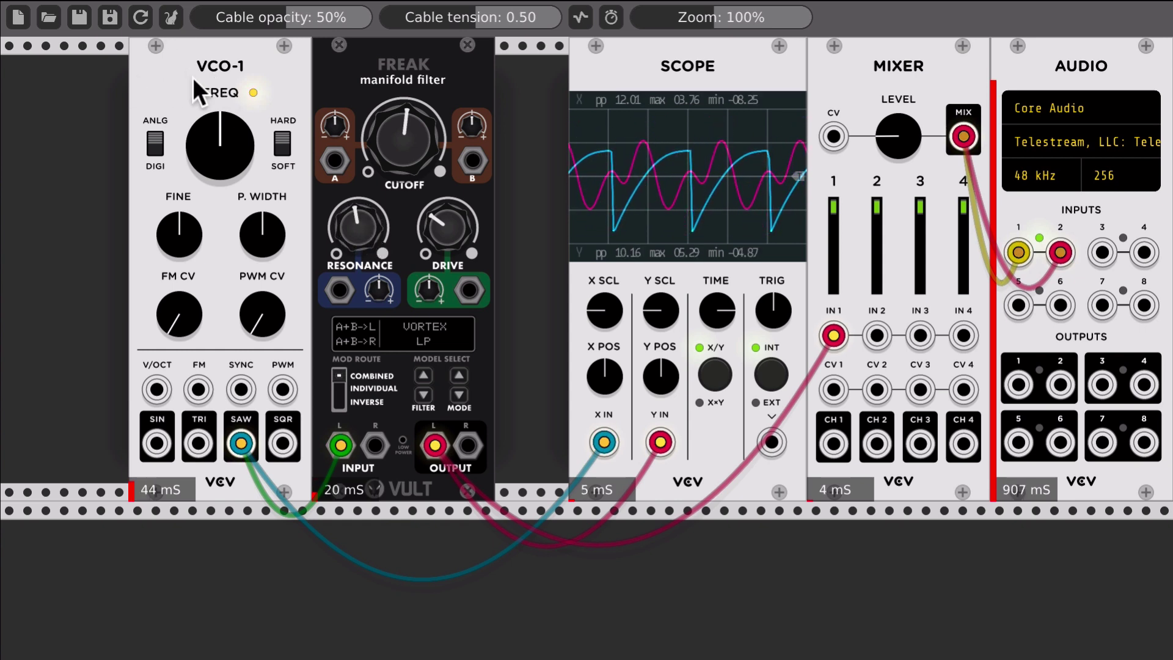
mouse_move(401, 116)
mouse_down()
mouse_move(401, 140)
mouse_move(402, 104)
mouse_up()
Step: Turn the Mixer LEVEL down and raise Freak's RESONANCE with slightly lower cutoff
drag(898, 135, 898, 156)
drag(408, 144, 408, 153)
drag(358, 226, 359, 212)
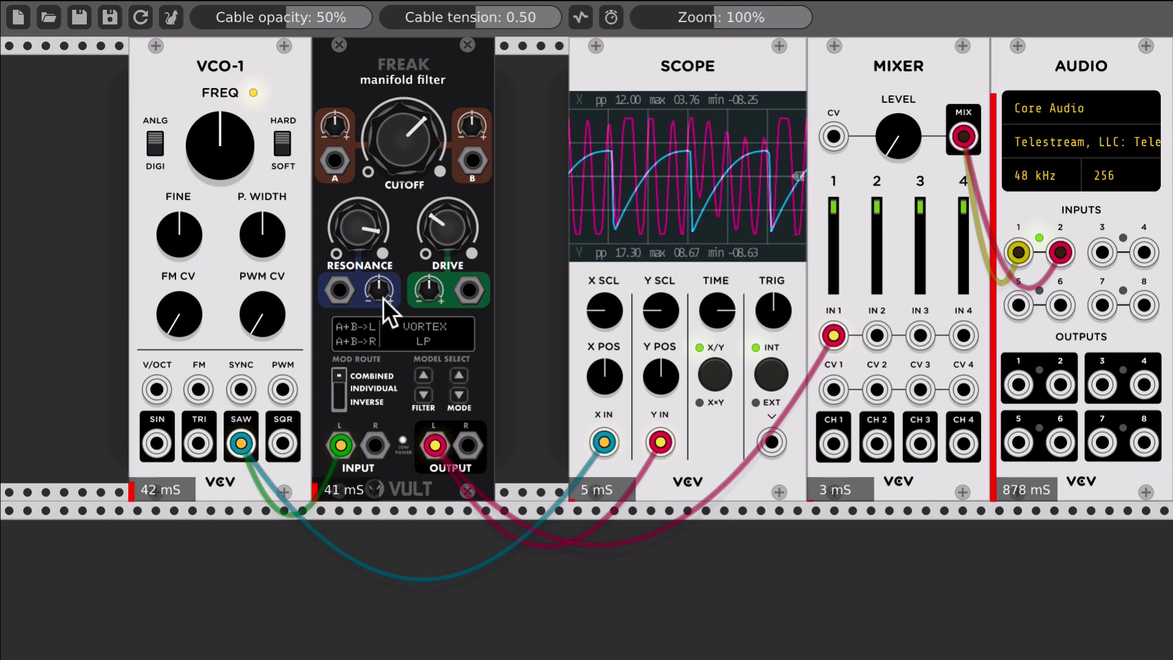
Step: Set Freak's CUTOFF to midway, ease off resonance, and toggle LOW POWER mode
mouse_move(403, 139)
mouse_down()
mouse_move(397, 196)
mouse_move(359, 244)
mouse_up()
mouse_move(410, 119)
mouse_down()
mouse_move(411, 144)
mouse_move(410, 129)
mouse_up()
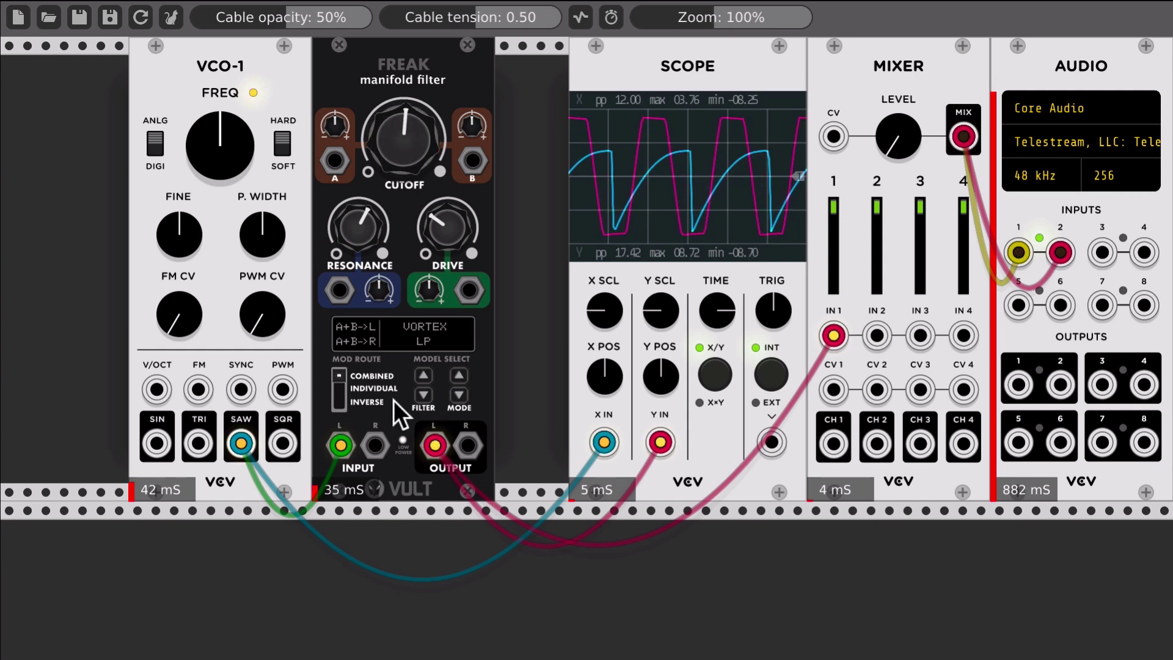
click(402, 440)
Step: Set cable opacity to 0%, lower Freak's resonance and raise its cutoff to about 3 o'clock
drag(295, 20, 295, 20)
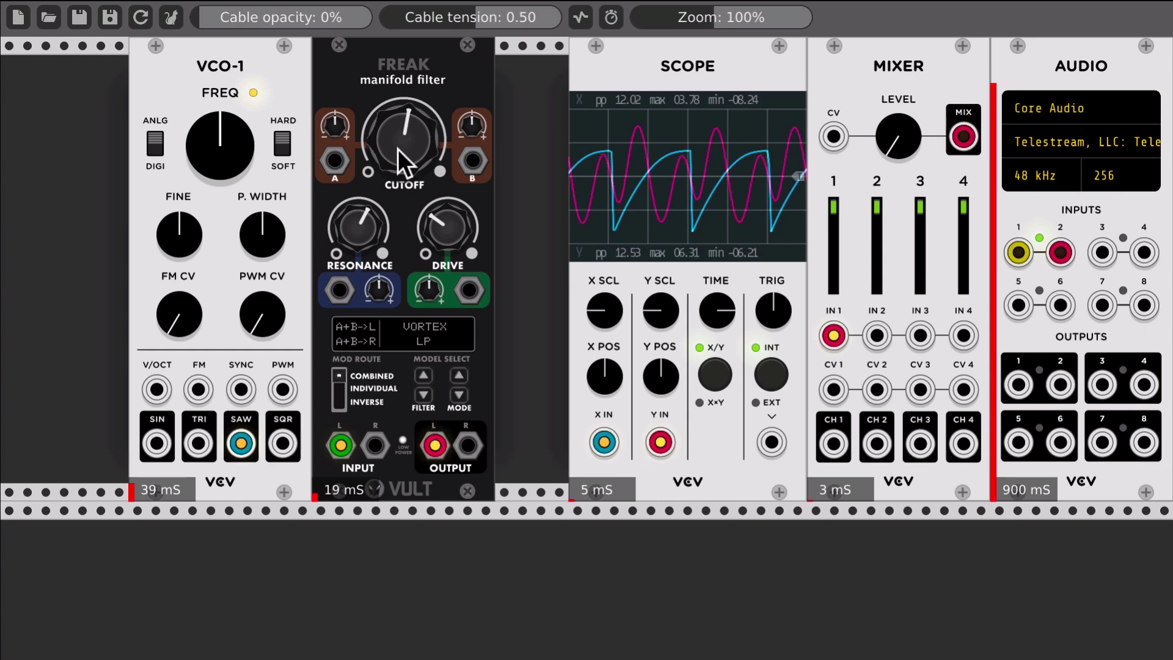
drag(359, 211, 357, 221)
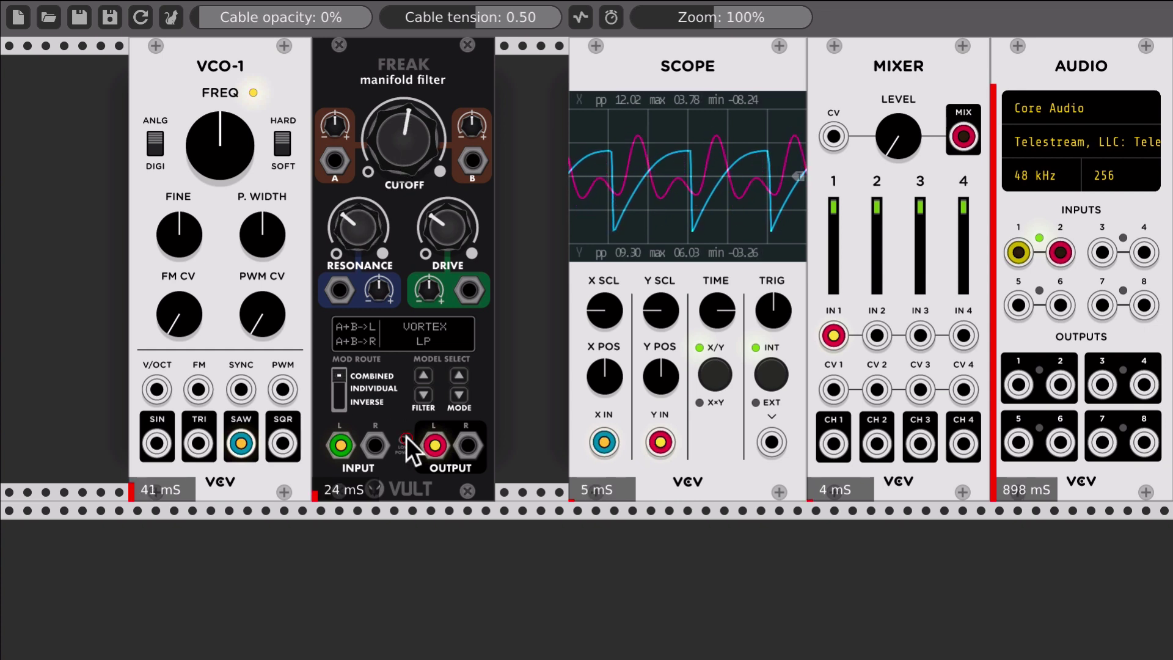
drag(358, 215, 358, 215)
drag(390, 160, 389, 157)
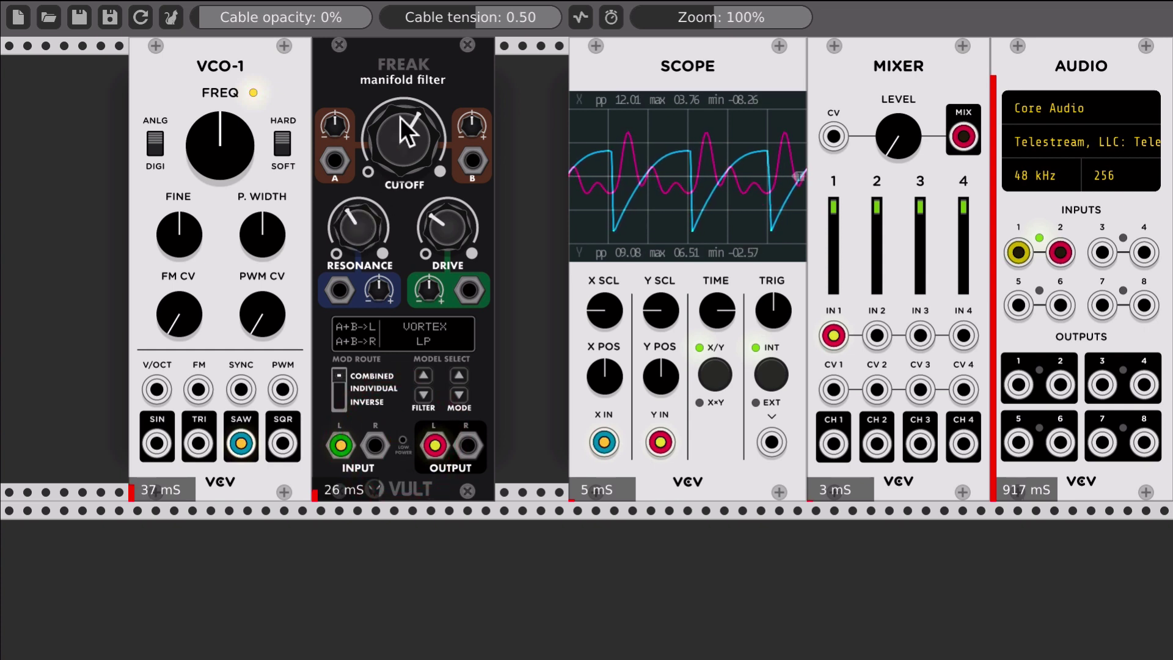
drag(401, 118, 400, 95)
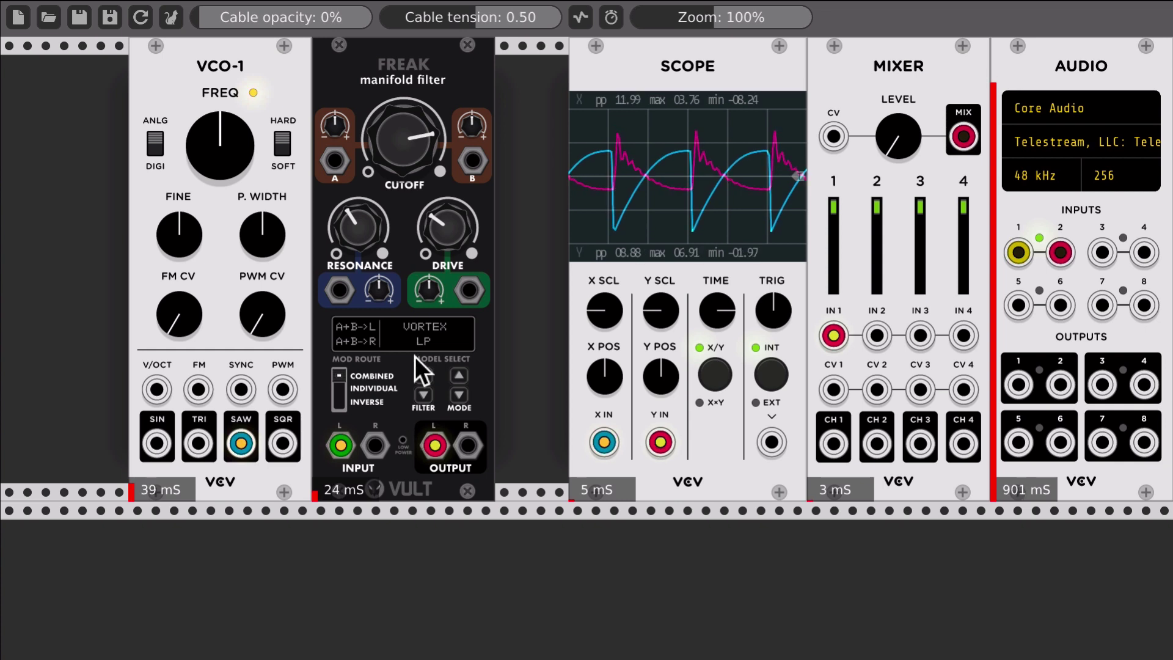
Step: Step Freak through three filter models, then raise its resonance for audible ringing
click(421, 375)
click(420, 374)
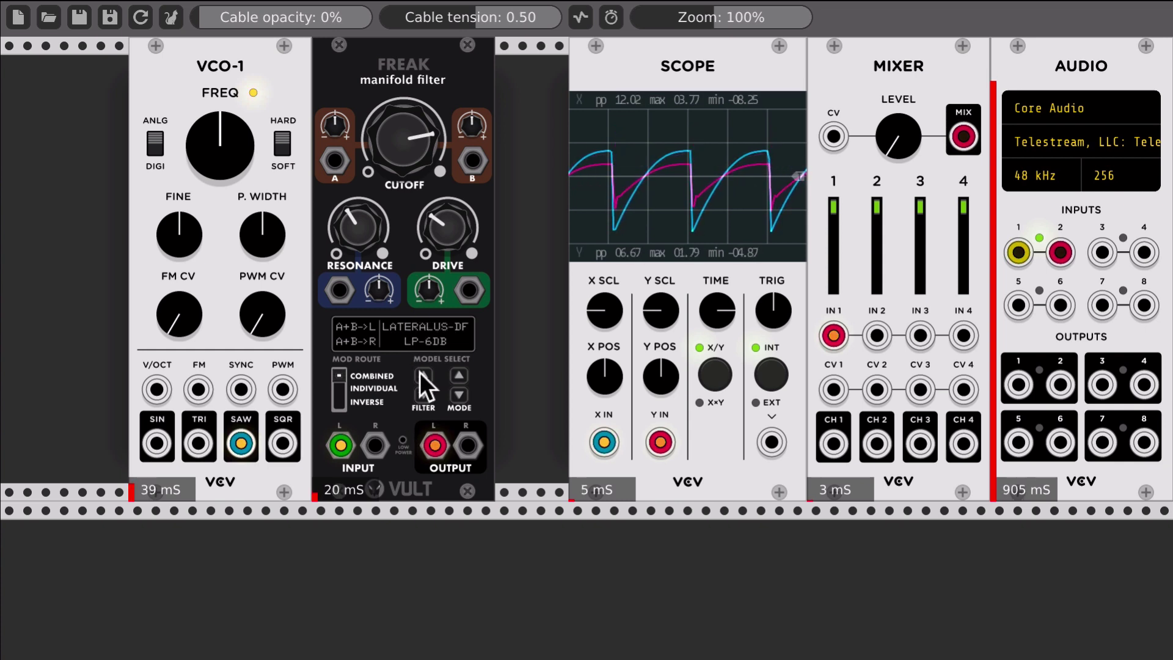
click(420, 372)
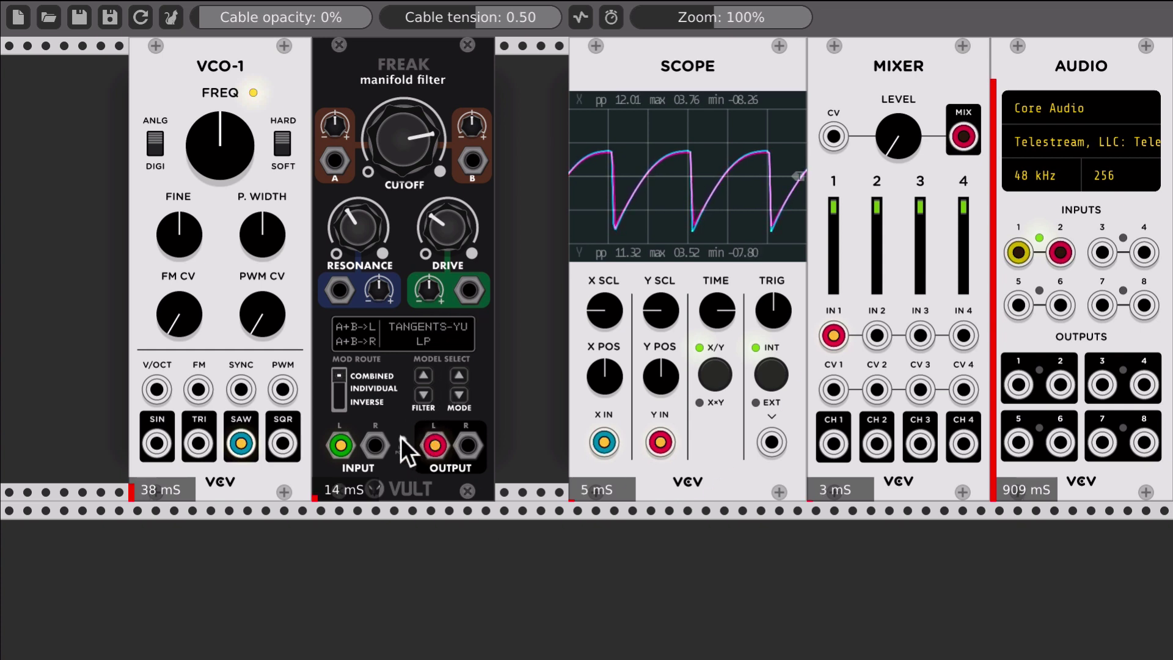
drag(357, 226, 358, 177)
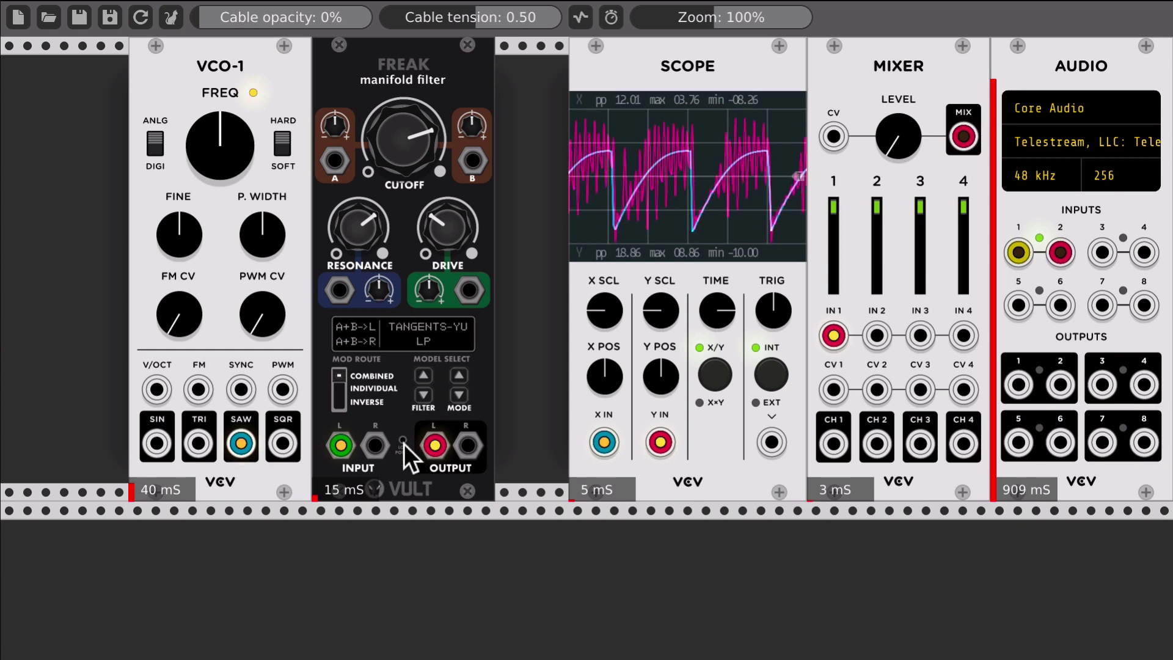
Step: Cycle Freak's filter back to Vortex LP and turn the Mixer LEVEL up
click(423, 375)
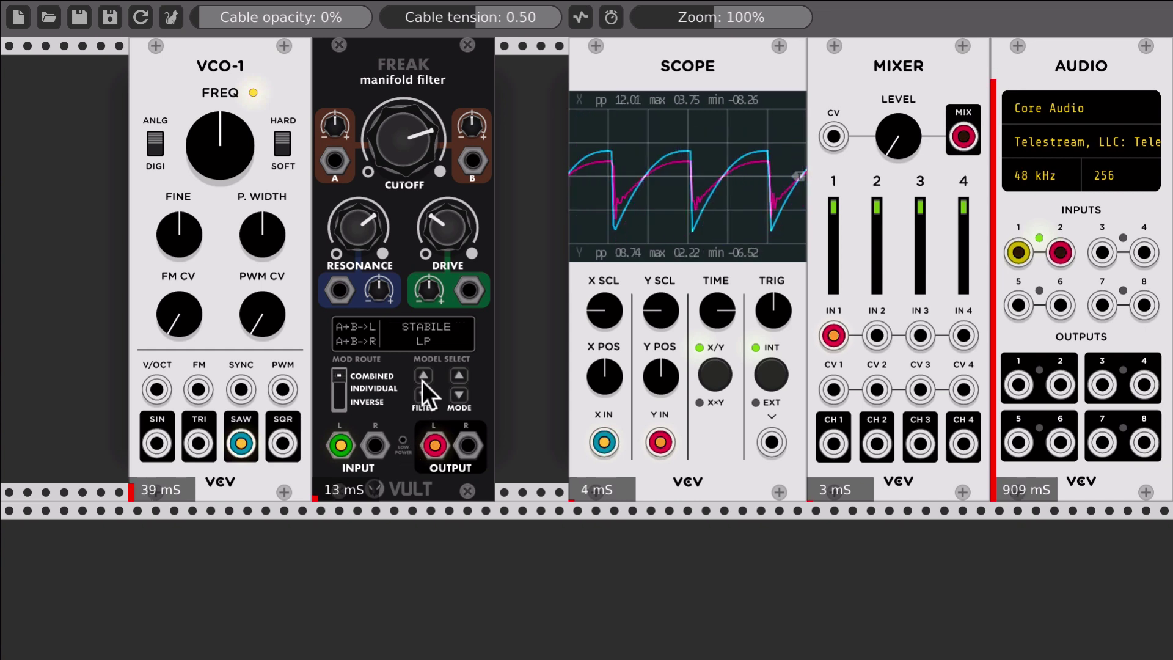
click(423, 376)
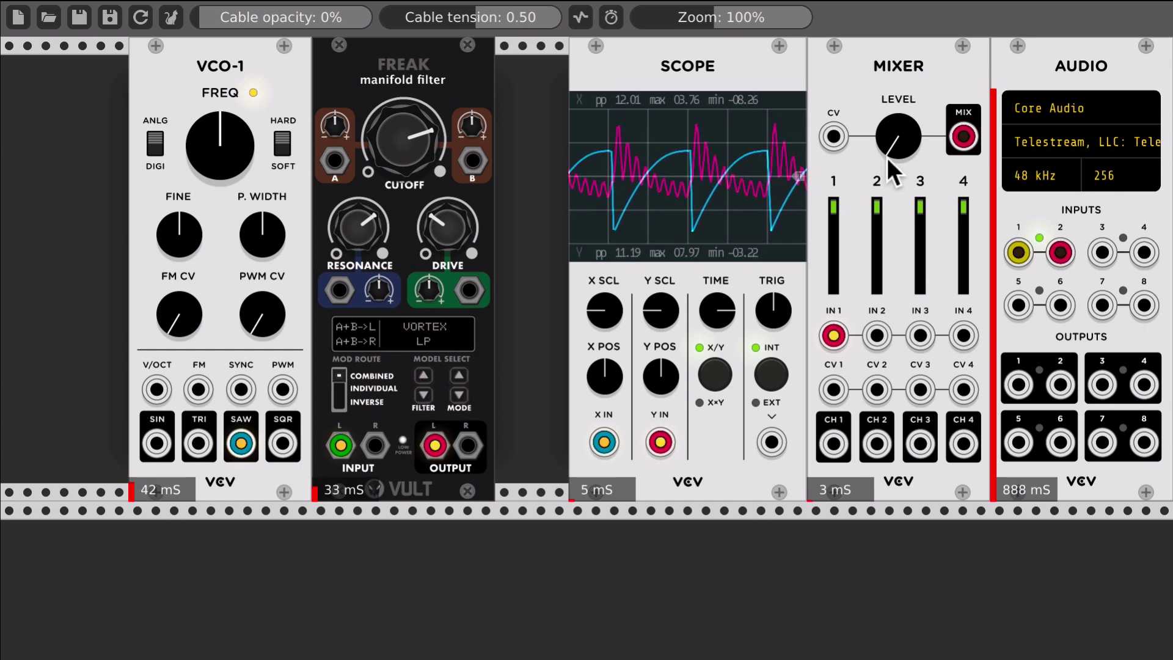
mouse_move(886, 153)
mouse_down()
mouse_move(886, 125)
mouse_move(890, 162)
mouse_up()
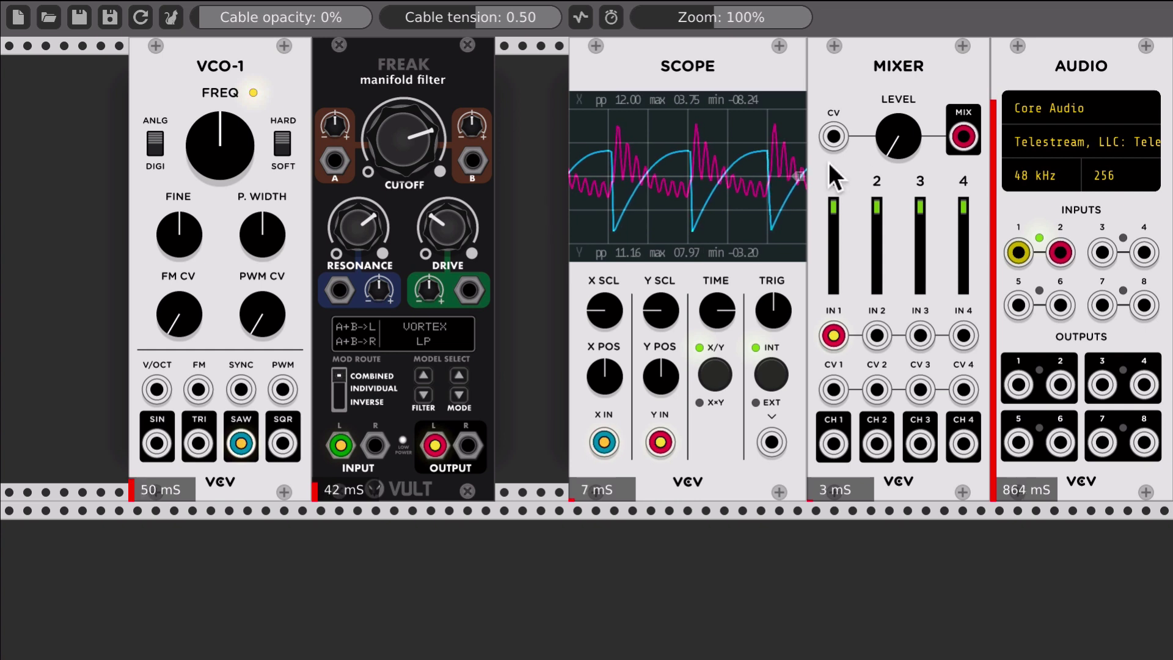
Step: Raise the Mixer LEVEL, lower Freak's cutoff slightly, and try low-power mode on and off
mouse_move(897, 134)
mouse_down()
mouse_move(896, 122)
mouse_move(894, 135)
mouse_up()
drag(418, 150, 405, 160)
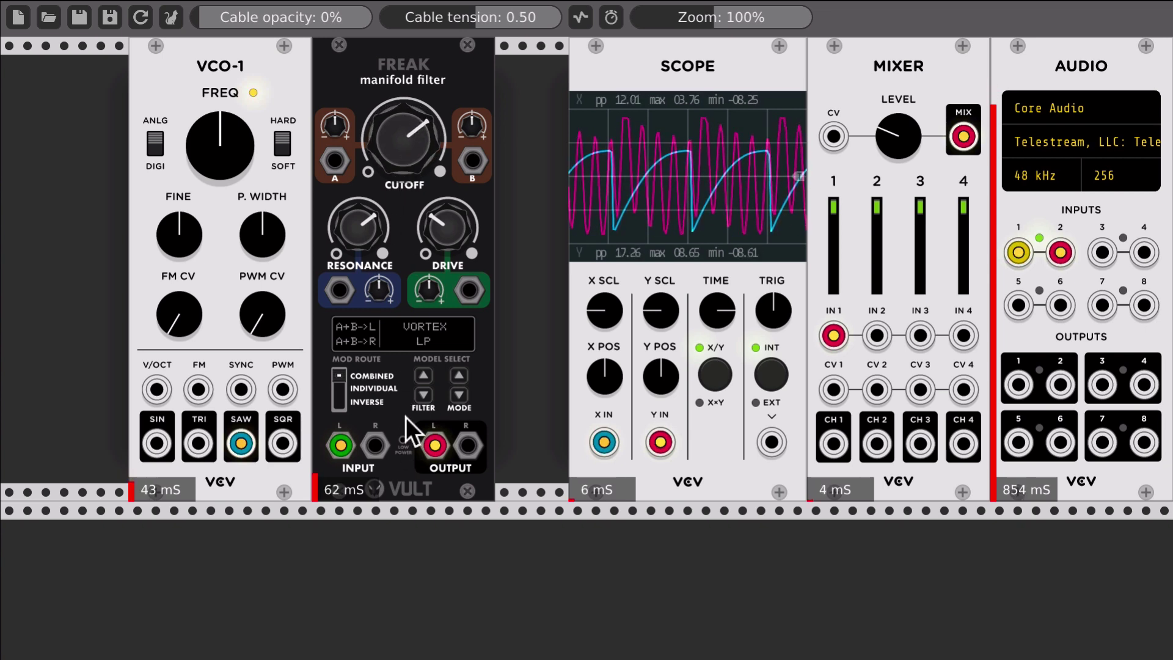
click(402, 443)
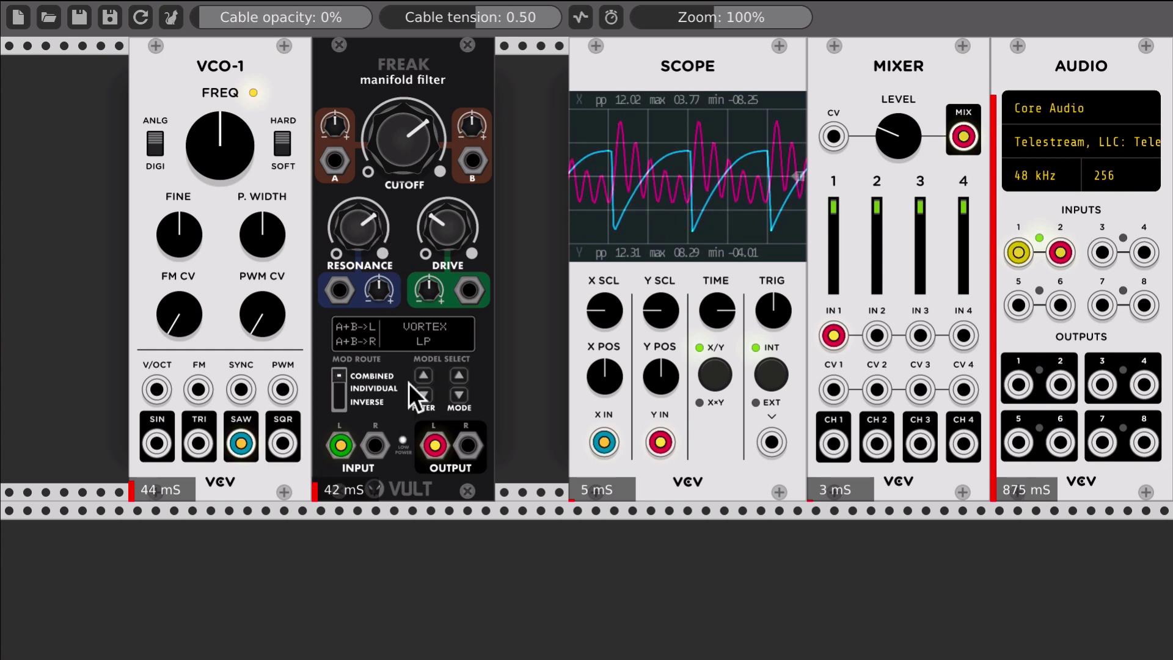
click(403, 441)
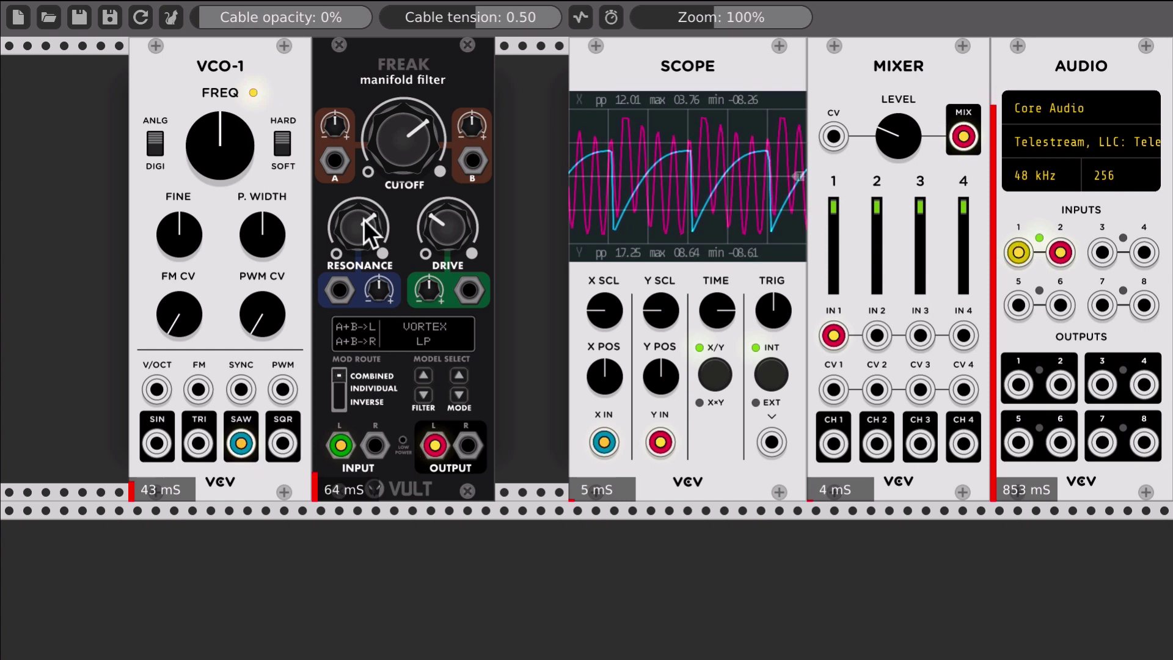
Step: Turn Freak's resonance fully down with low-power enabled and set cutoff to about 12 o'clock
drag(367, 232, 367, 247)
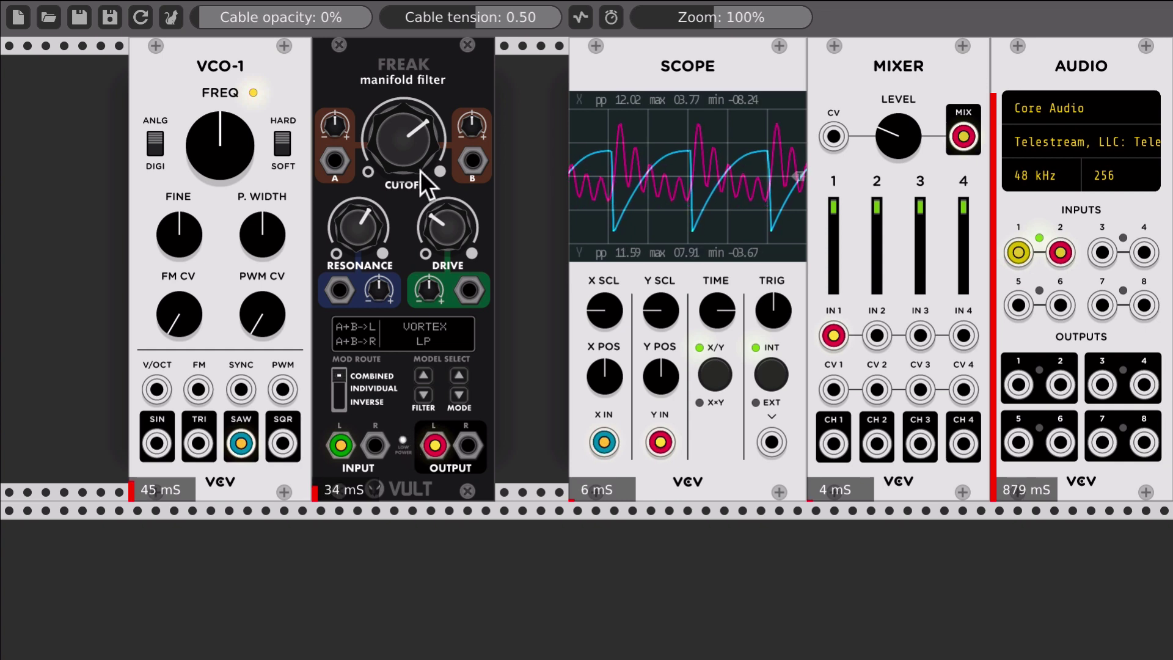
click(401, 442)
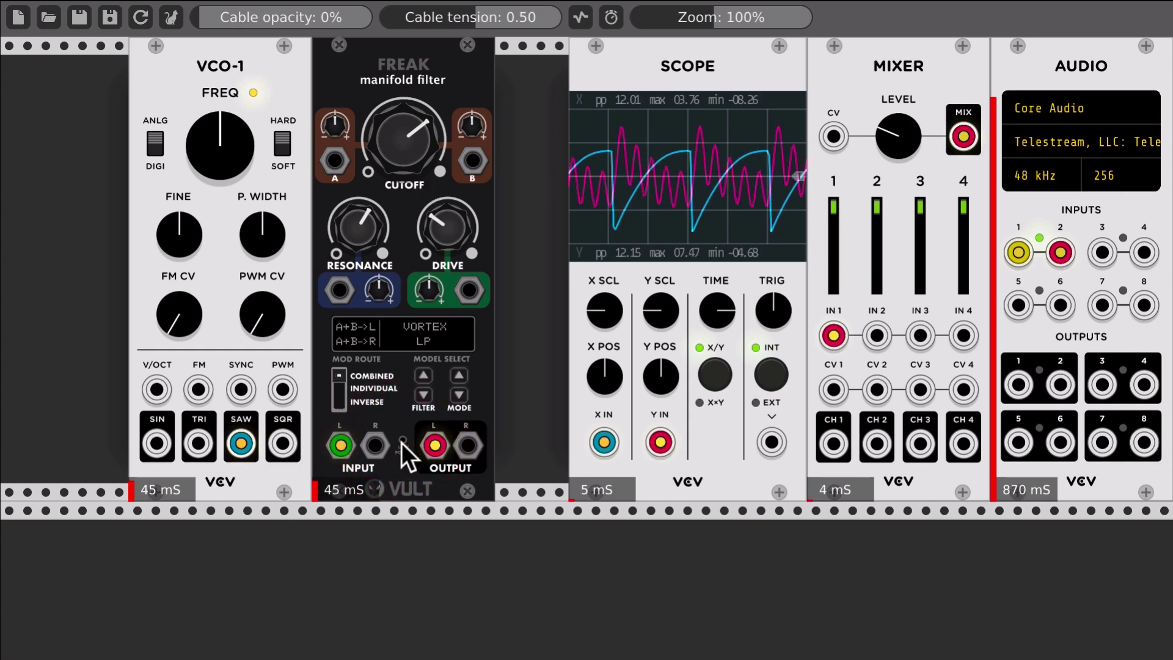
click(402, 442)
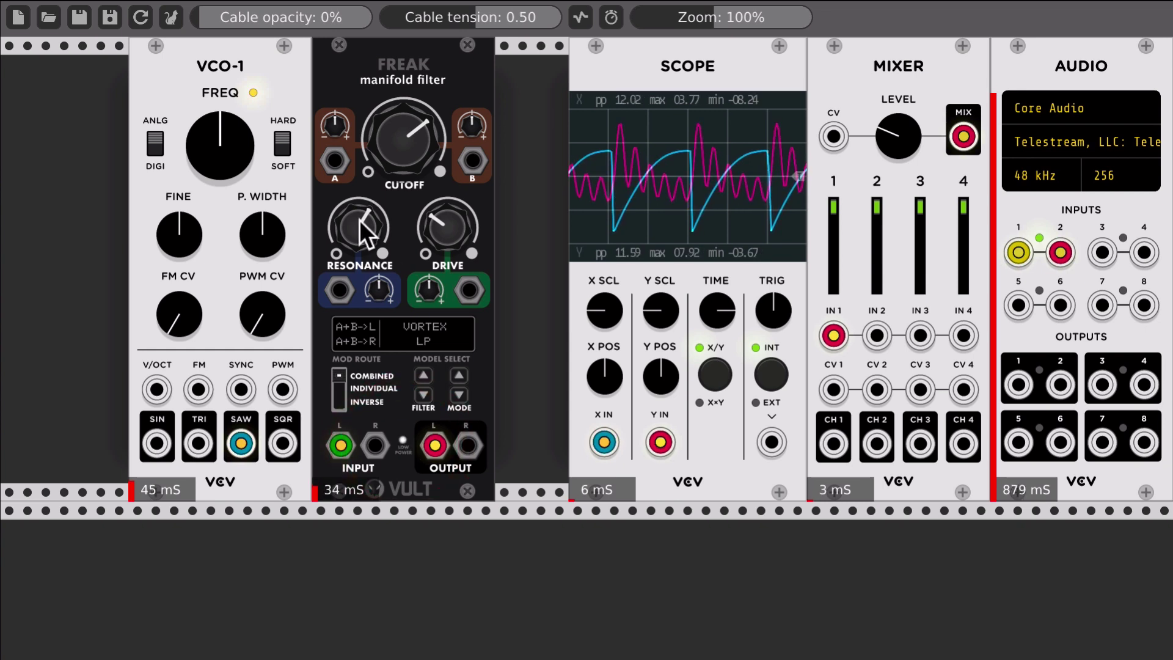
drag(358, 221, 358, 269)
mouse_move(403, 147)
mouse_down()
mouse_move(403, 177)
mouse_move(398, 136)
mouse_up()
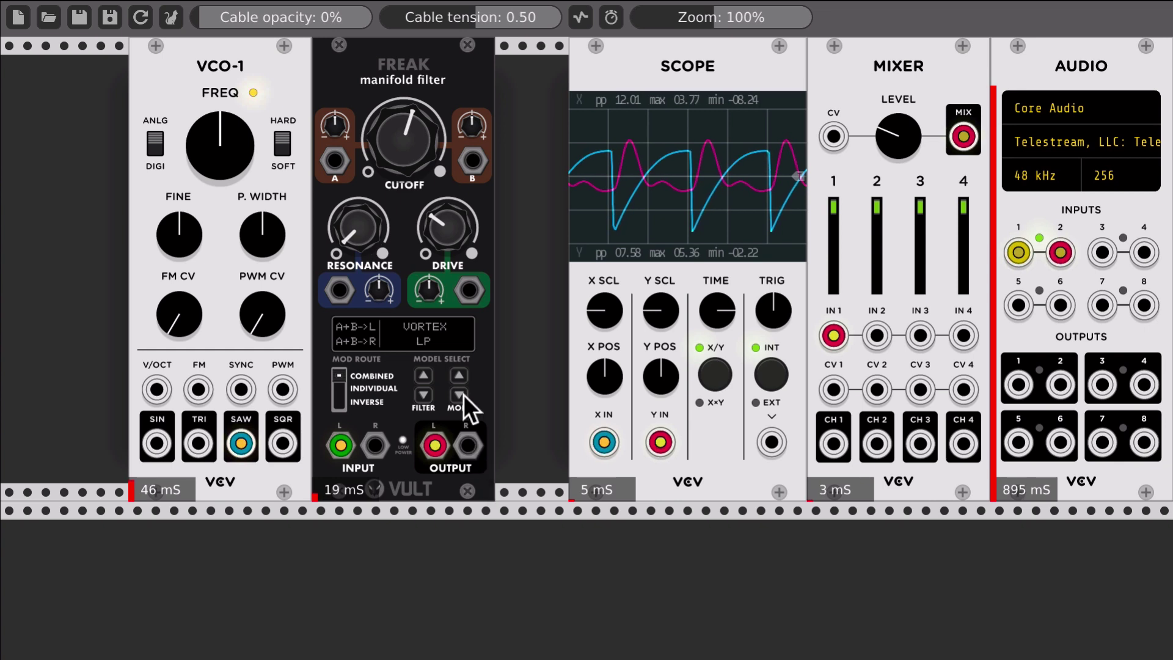
Step: Patch Freak's OUTPUT R into the Scope's X IN and turn cutoff and resonance clockwise
drag(467, 445, 765, 440)
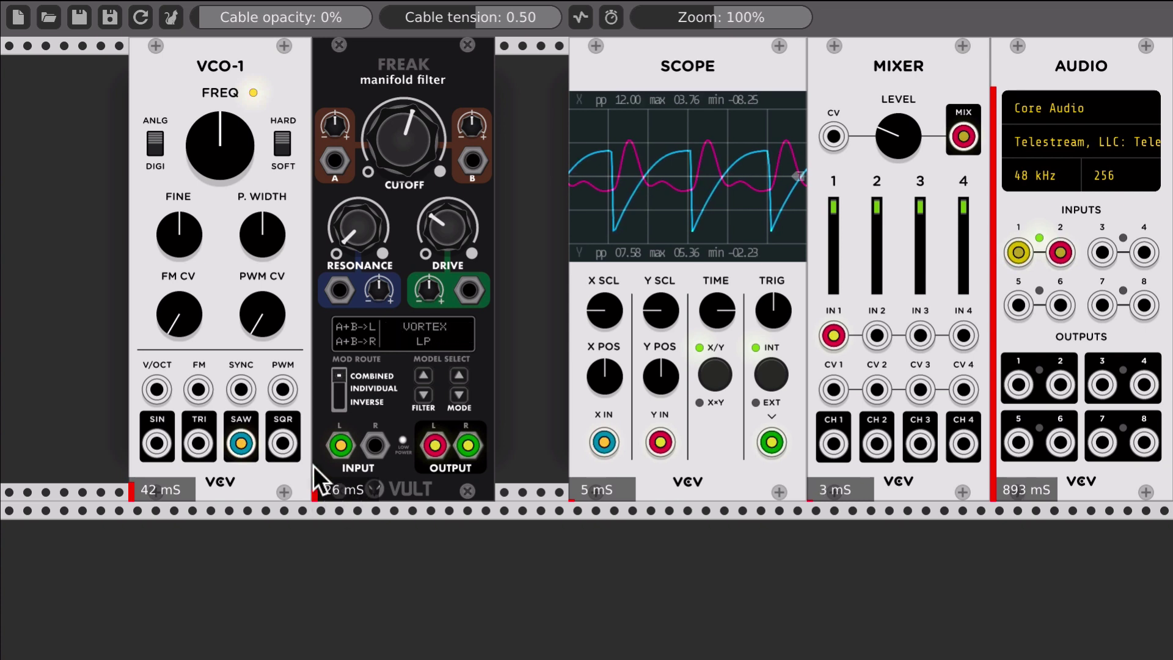
drag(424, 131, 425, 109)
mouse_move(365, 209)
mouse_down()
mouse_move(364, 186)
mouse_move(360, 211)
mouse_up()
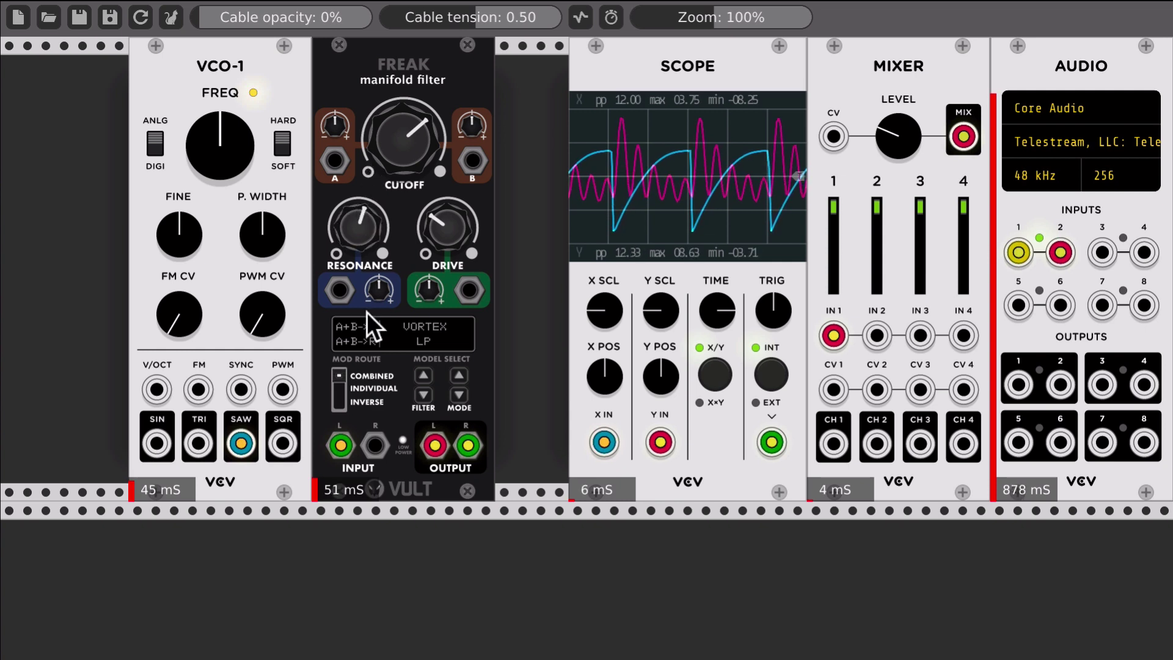
Step: Cycle Freak through UNSTABILE, LATERALUS-DF, LATERALUS-TH, TANGENTS-MS and STABILE to FEROX
click(422, 373)
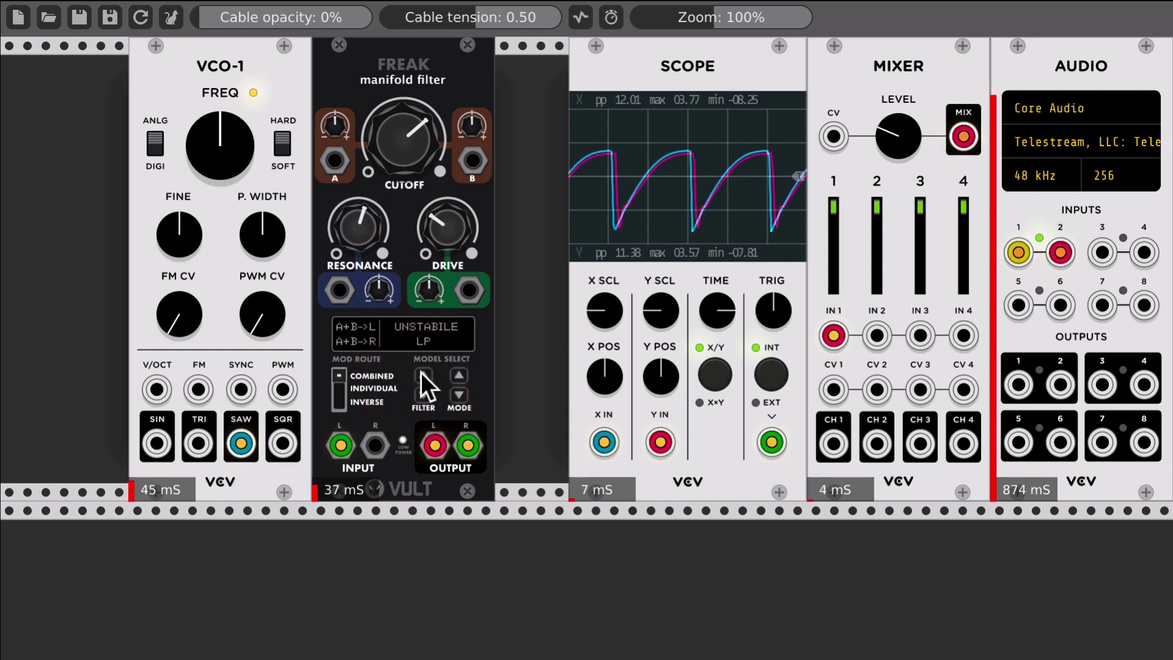
click(422, 374)
click(422, 374)
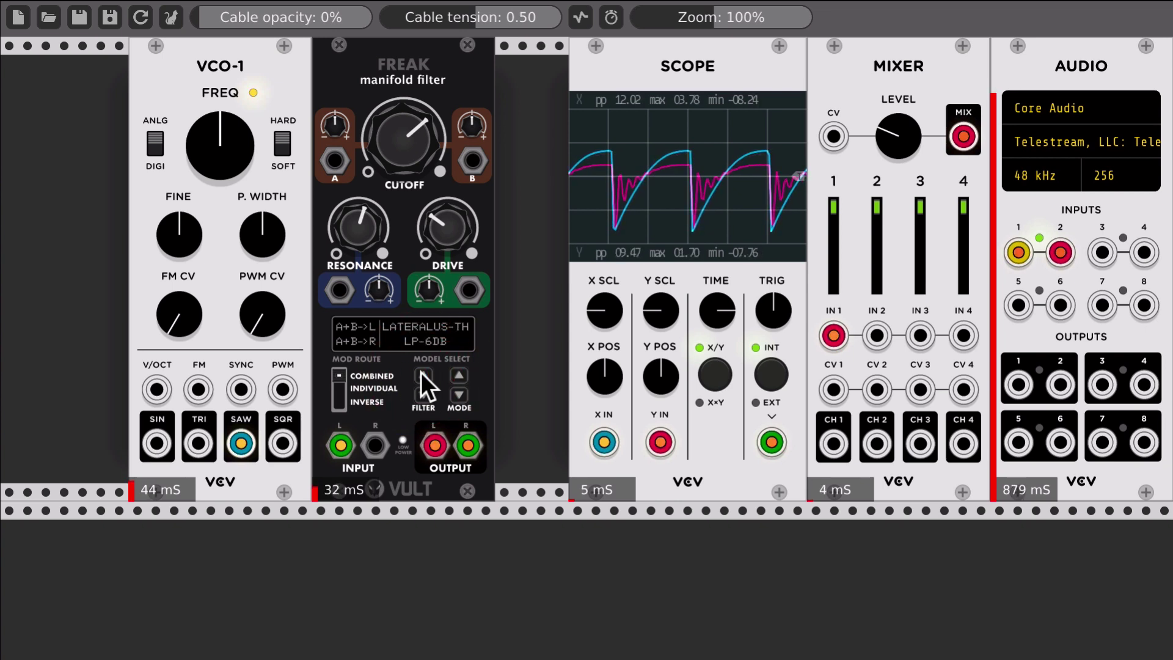
click(422, 374)
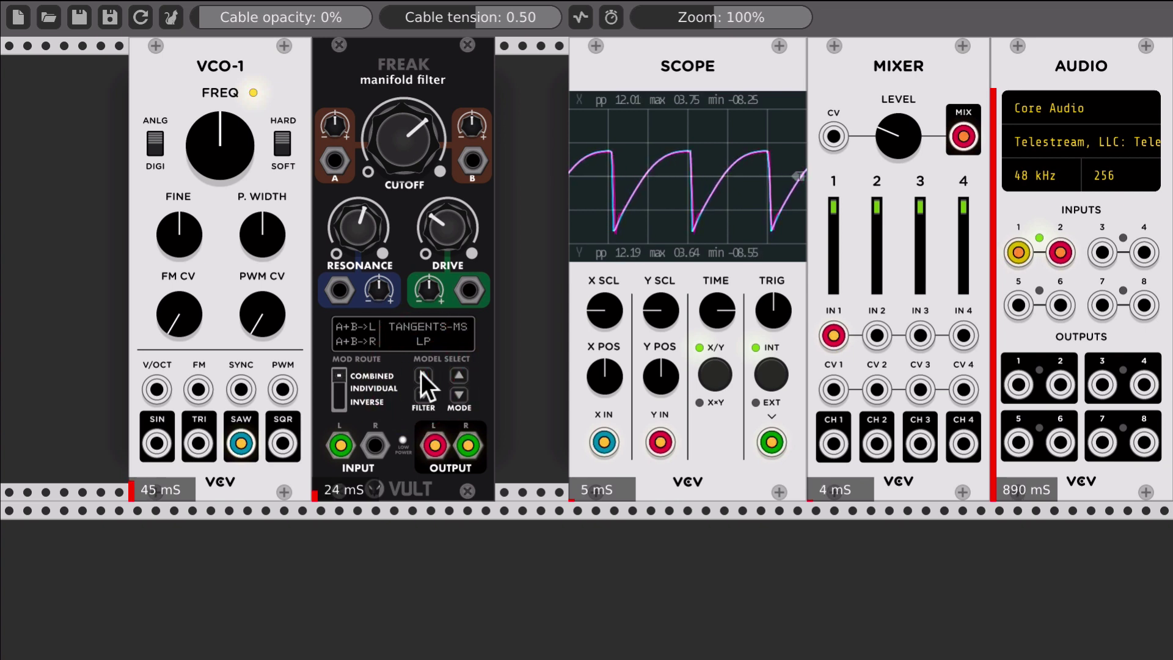
click(421, 373)
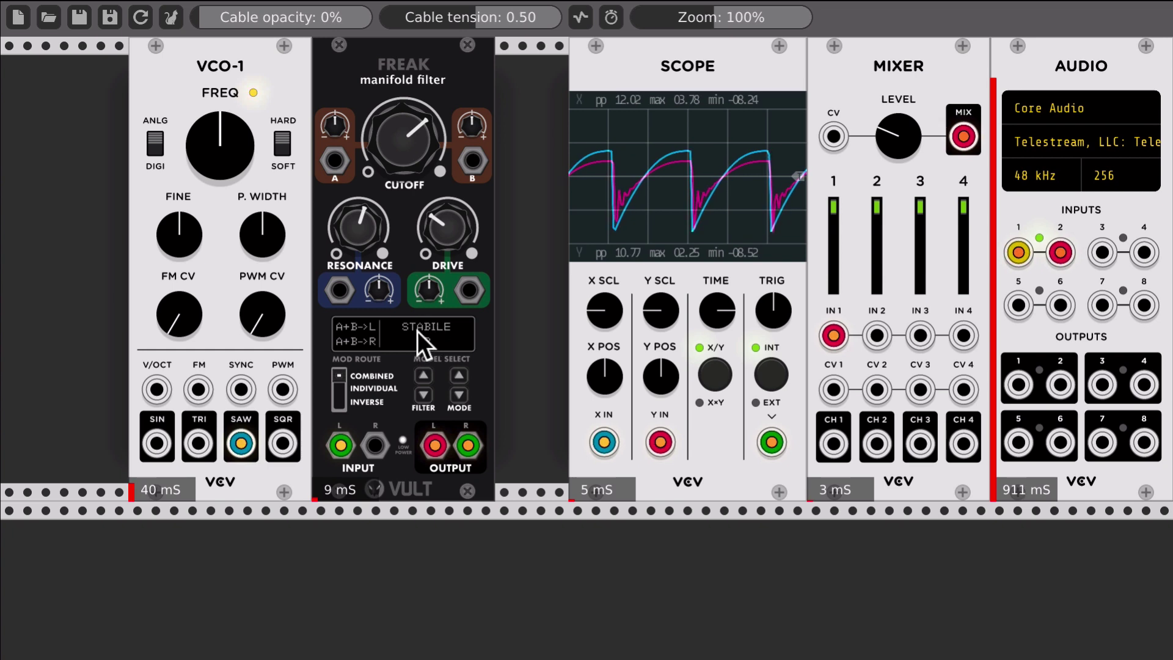
click(423, 374)
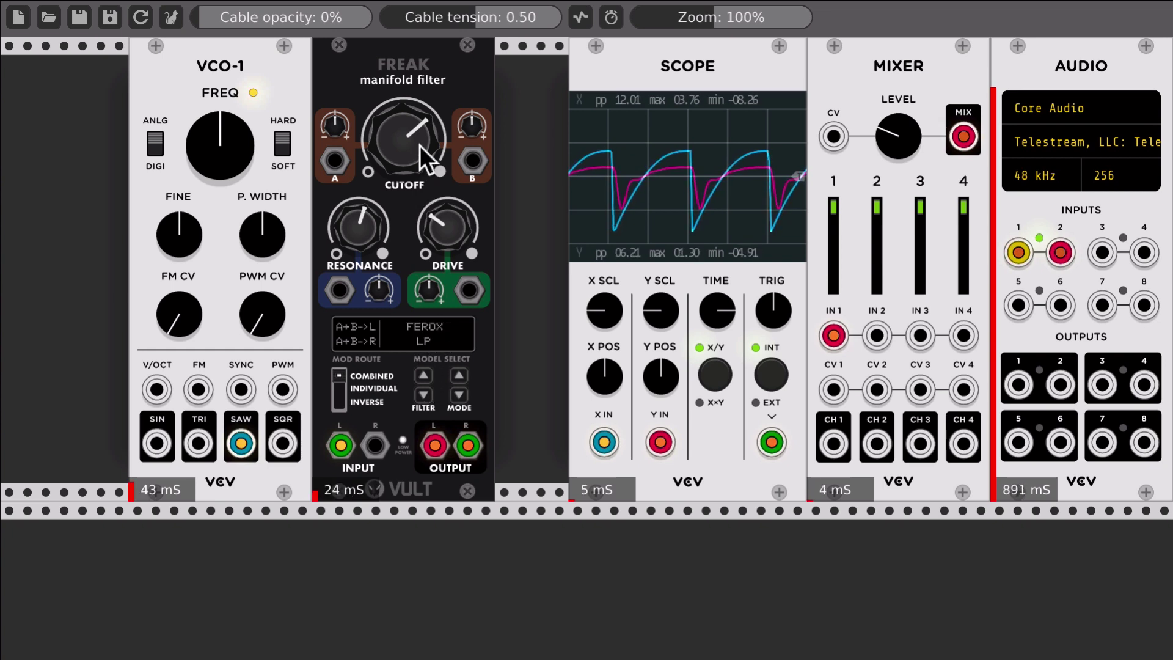
Step: Raise Freak's cutoff, lower its resonance and adjust the Mixer LEVEL
drag(420, 145, 420, 145)
drag(361, 214, 361, 214)
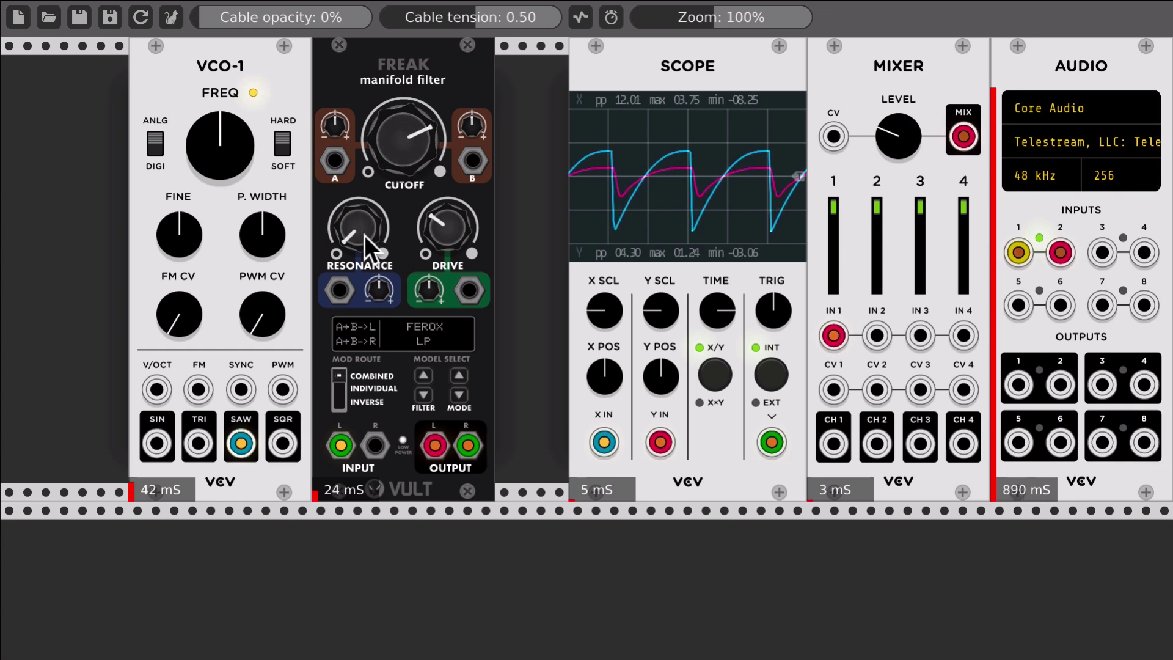
drag(891, 140, 891, 140)
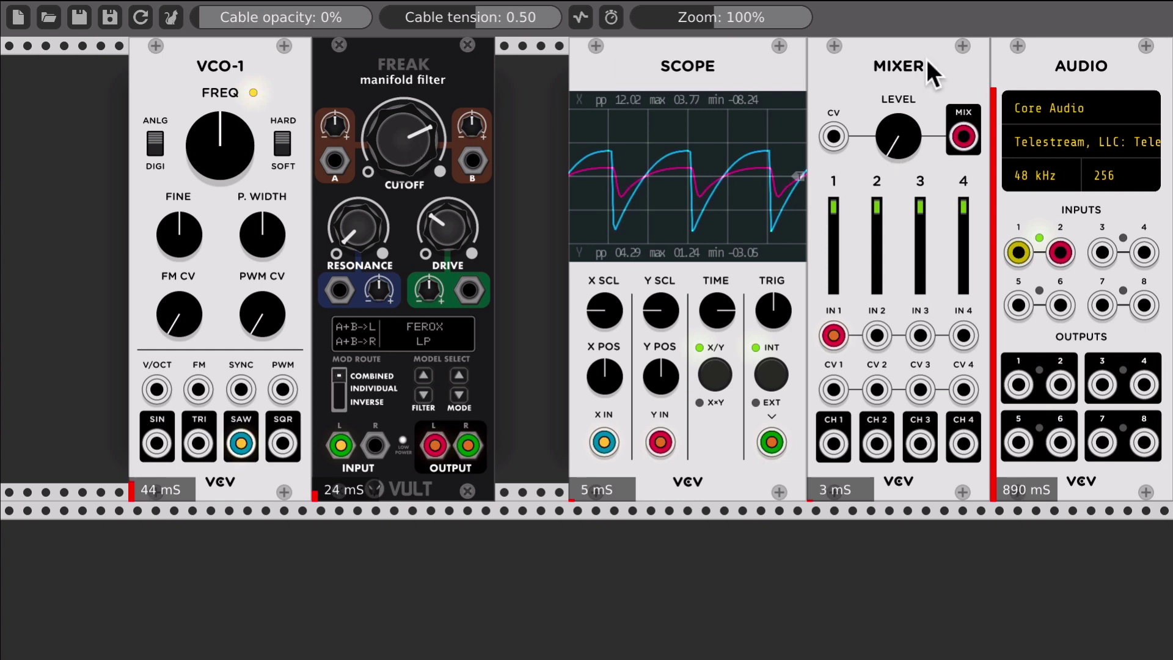